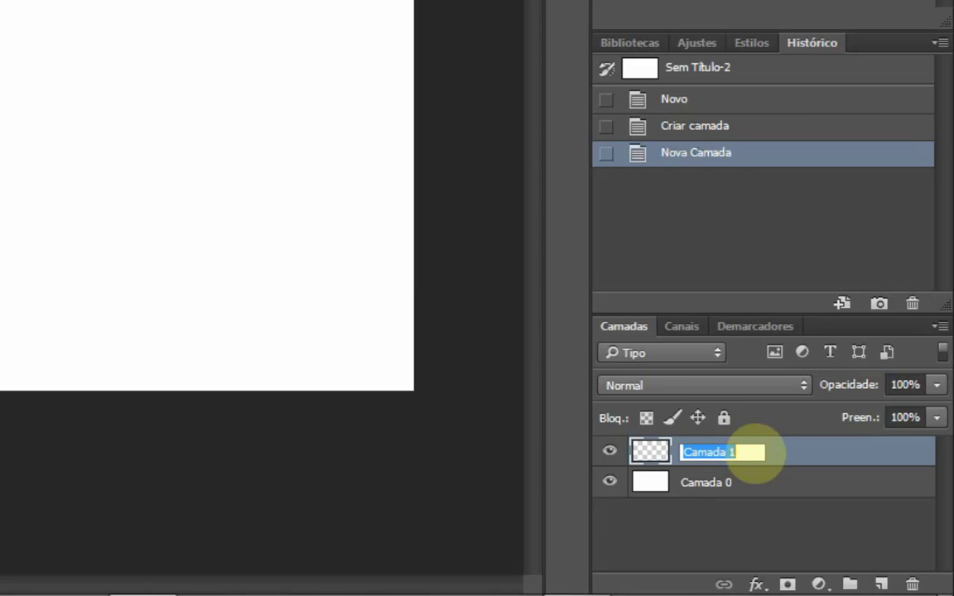
Step: Rename the new empty layer above Camada 0 as castanho
type("br")
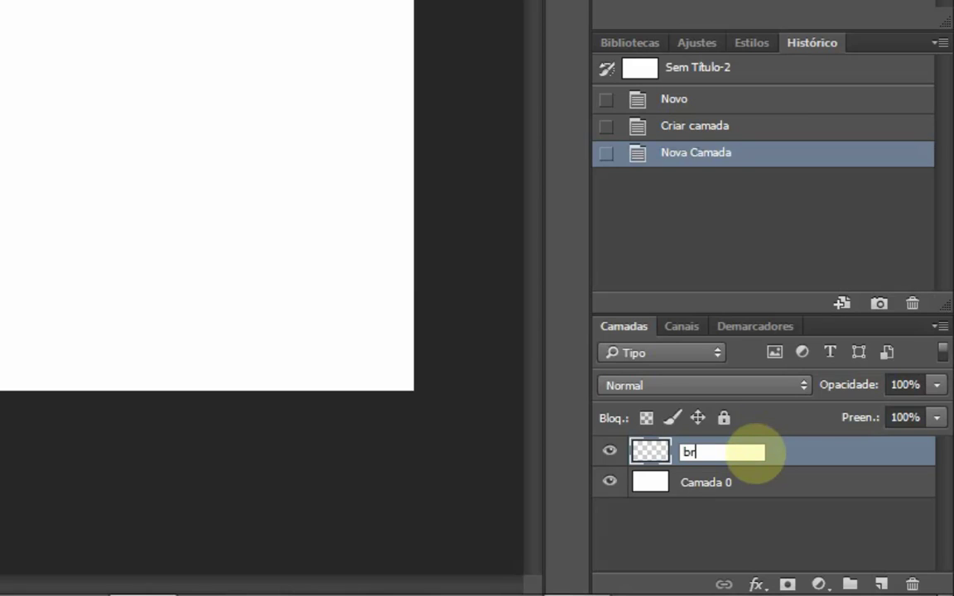
key("Return")
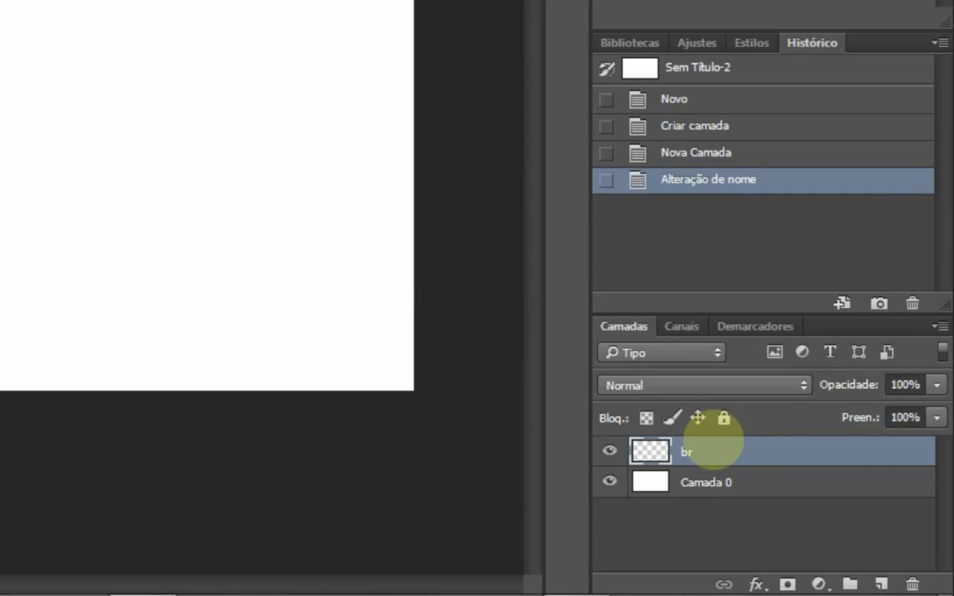
double_click(687, 452)
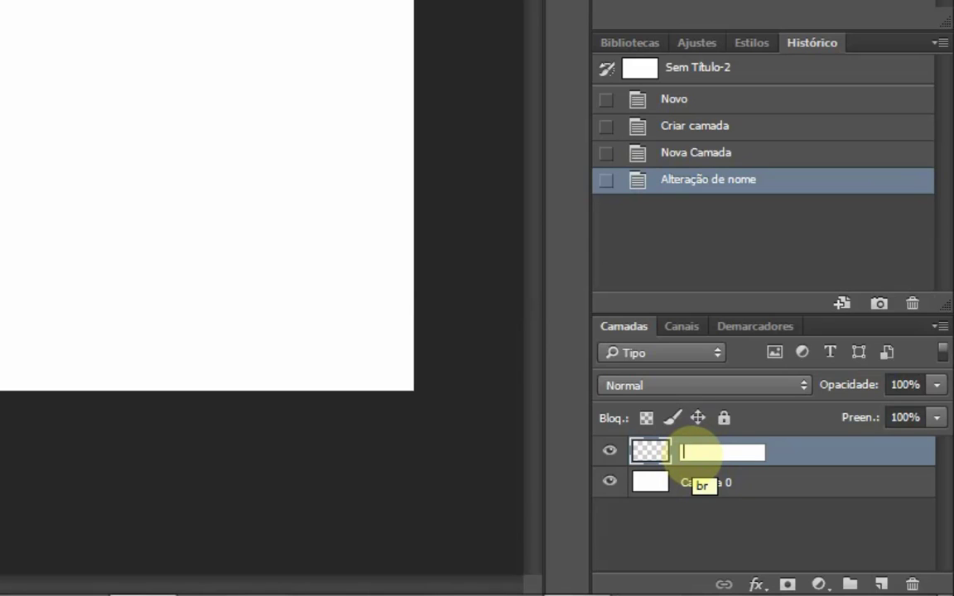
type("castanho")
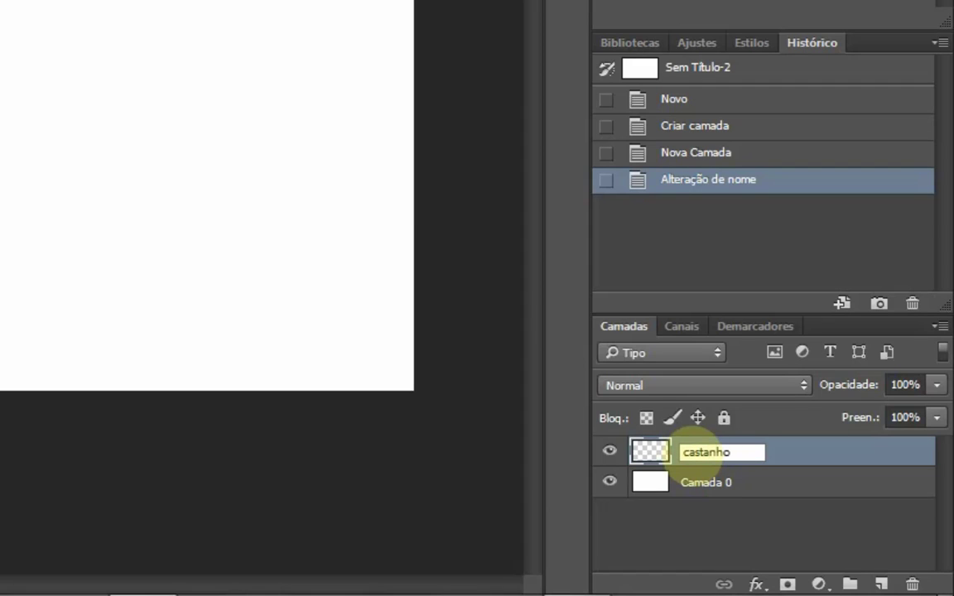
key("Return")
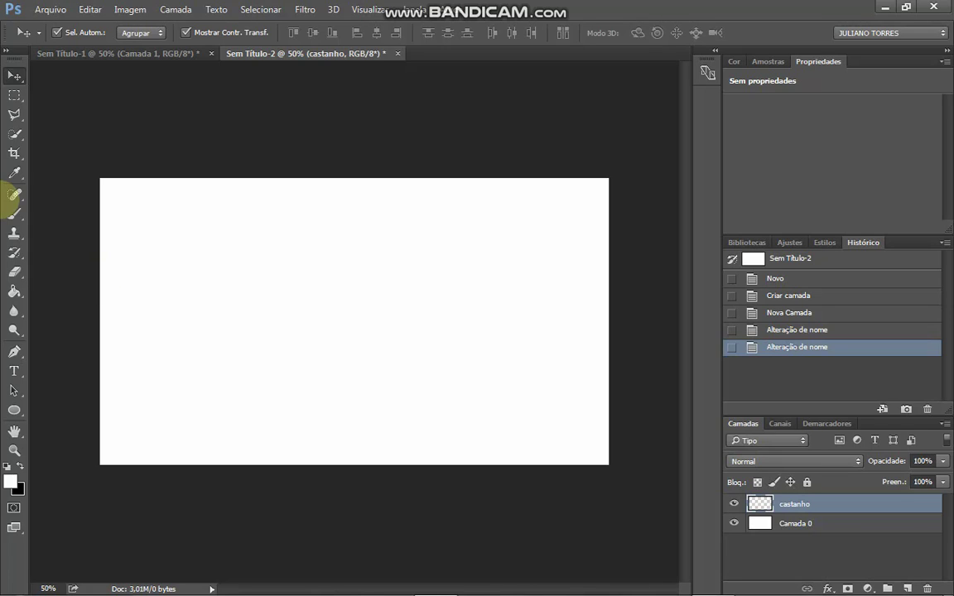
Step: Paint one soft dark-brown brush dab in the upper-left corner of the canvas on the castanho layer
left_click(14, 212)
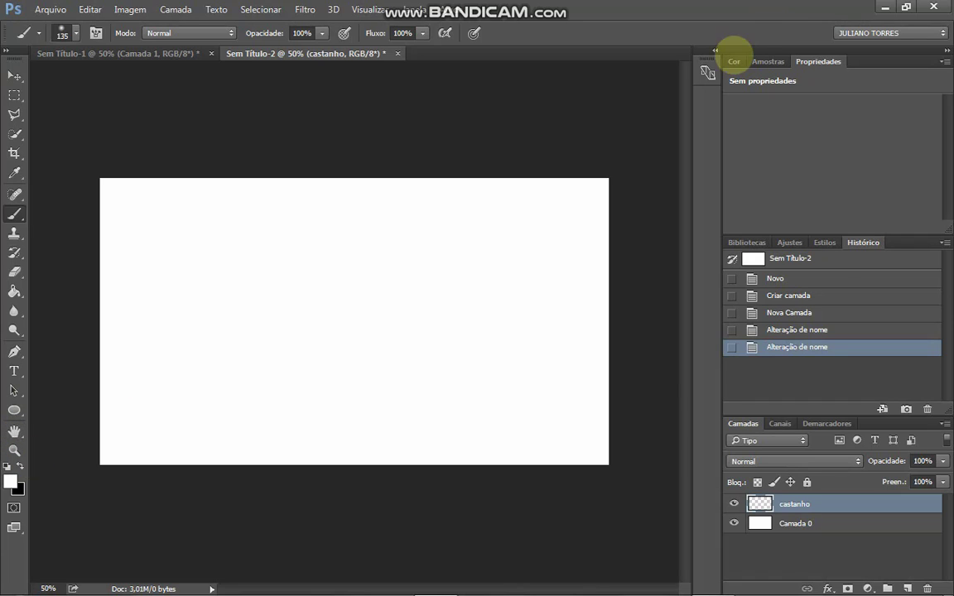
left_click(733, 61)
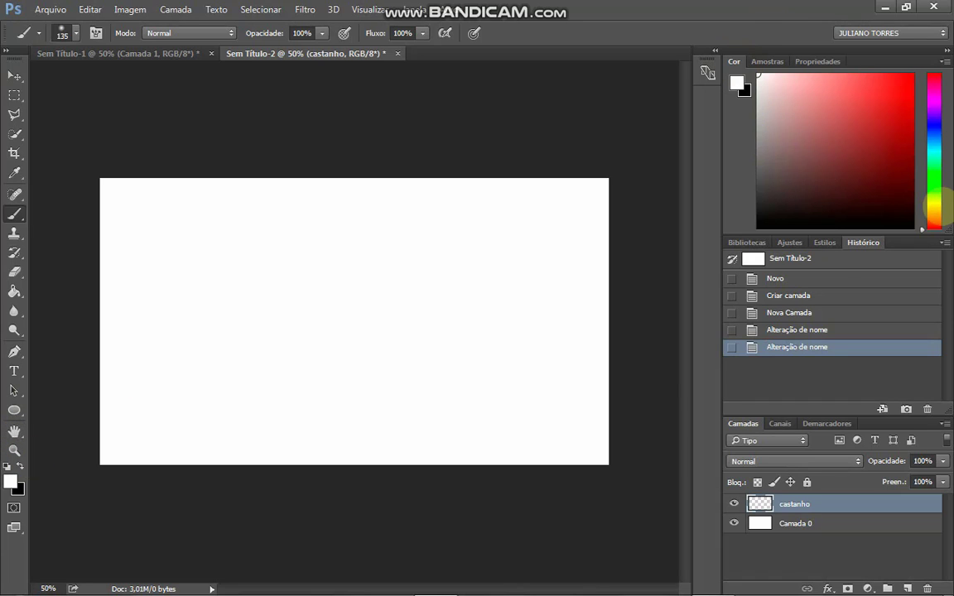
mouse_move(933, 219)
left_mouse_down()
mouse_move(933, 197)
mouse_move(933, 213)
left_mouse_up()
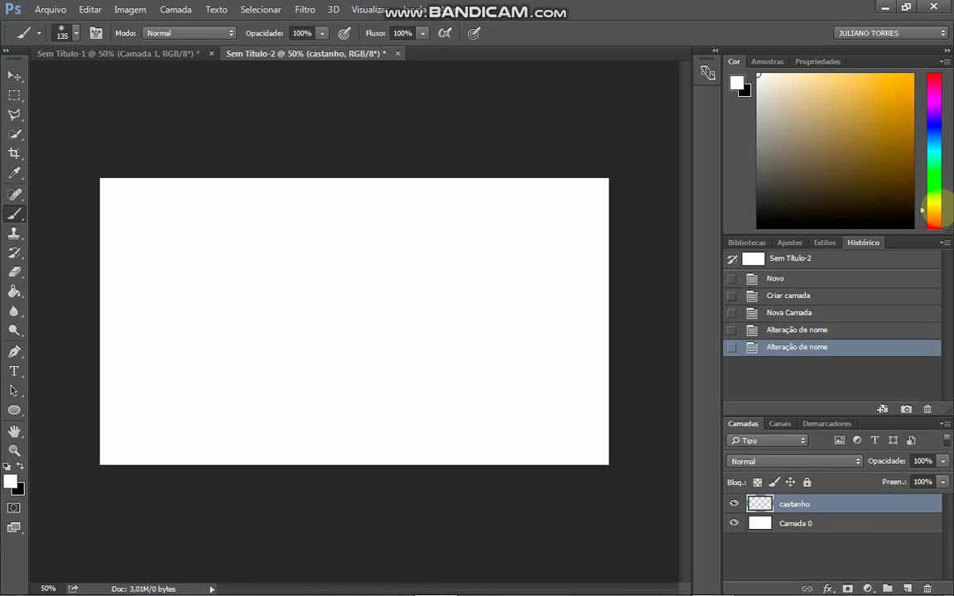
left_click(904, 170)
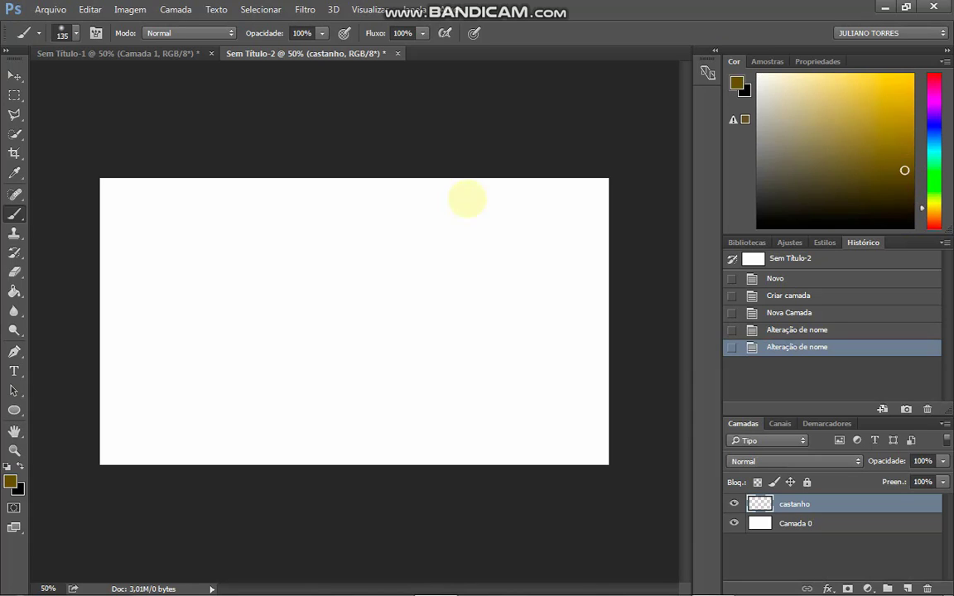
left_click(131, 206)
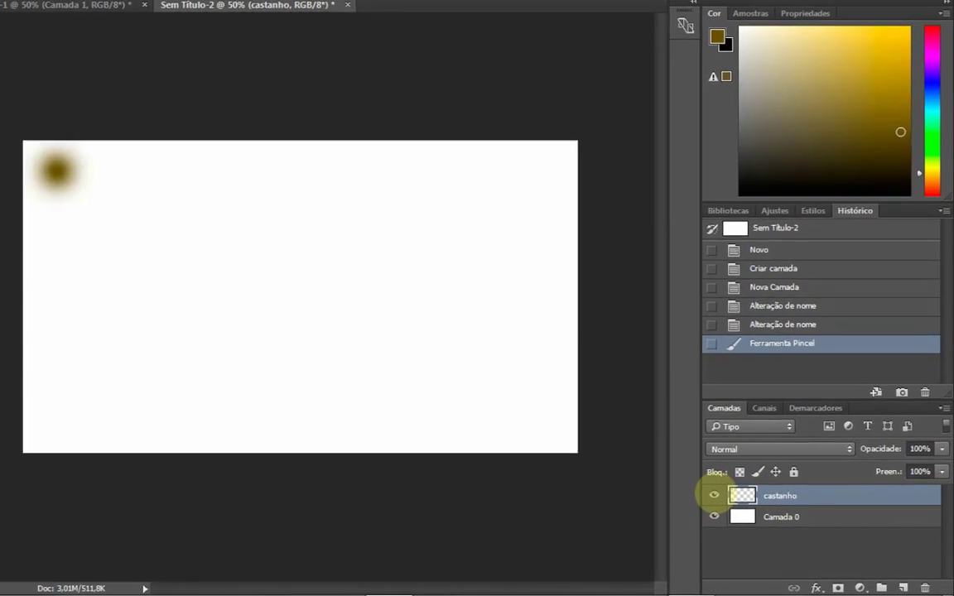
Step: Hide and show the castanho layer twice to check what it contains
left_click(733, 503)
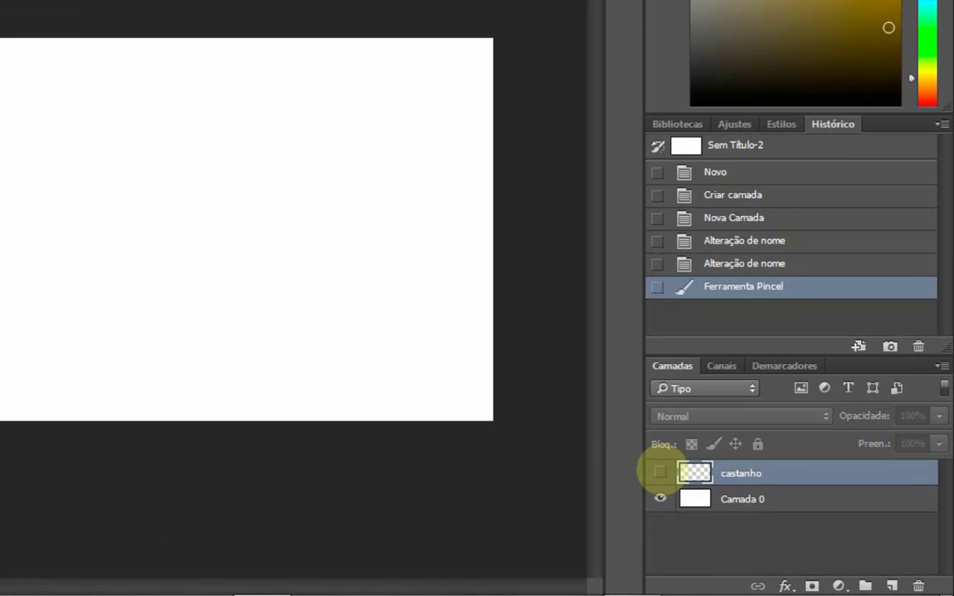
left_click(660, 473)
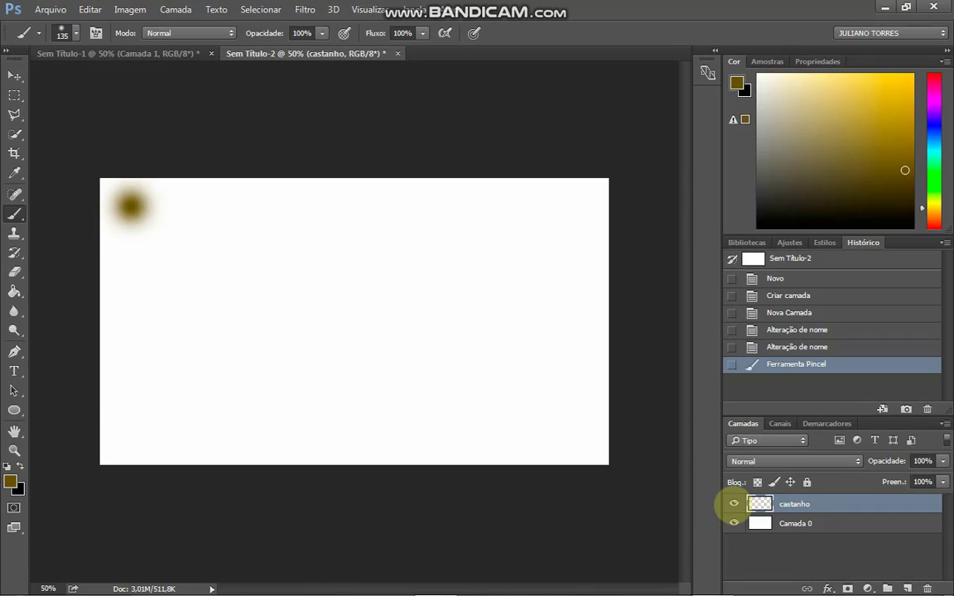
left_click(734, 503)
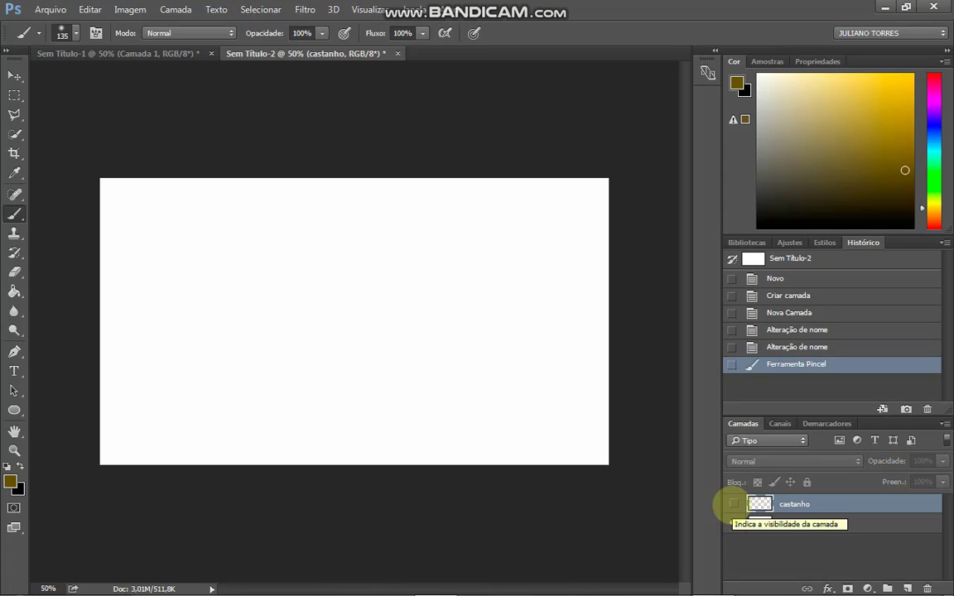
left_click(732, 504)
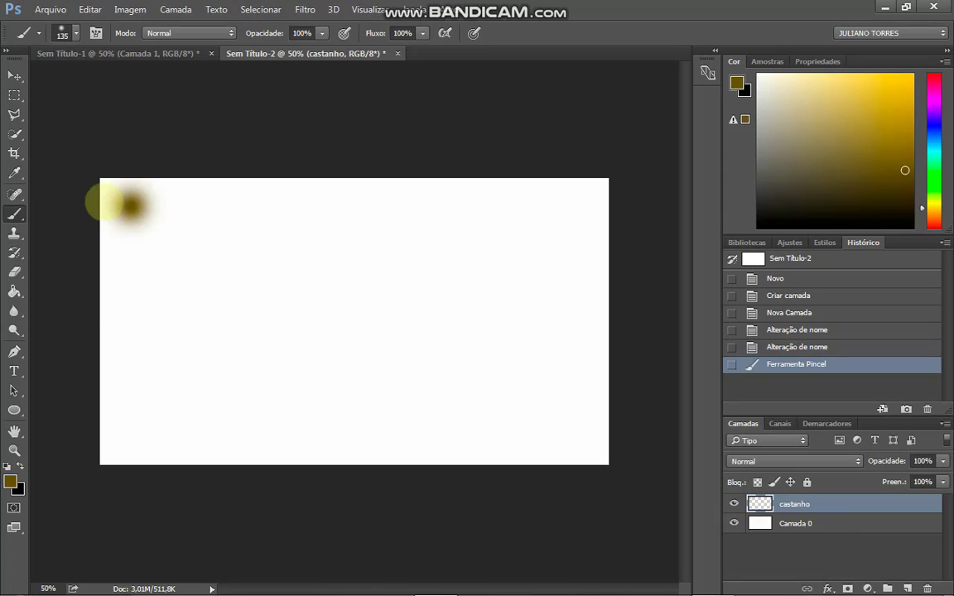
Step: Move the brown spot into the left half of the canvas and scale it to about 288% width and 237% height
left_click(14, 75)
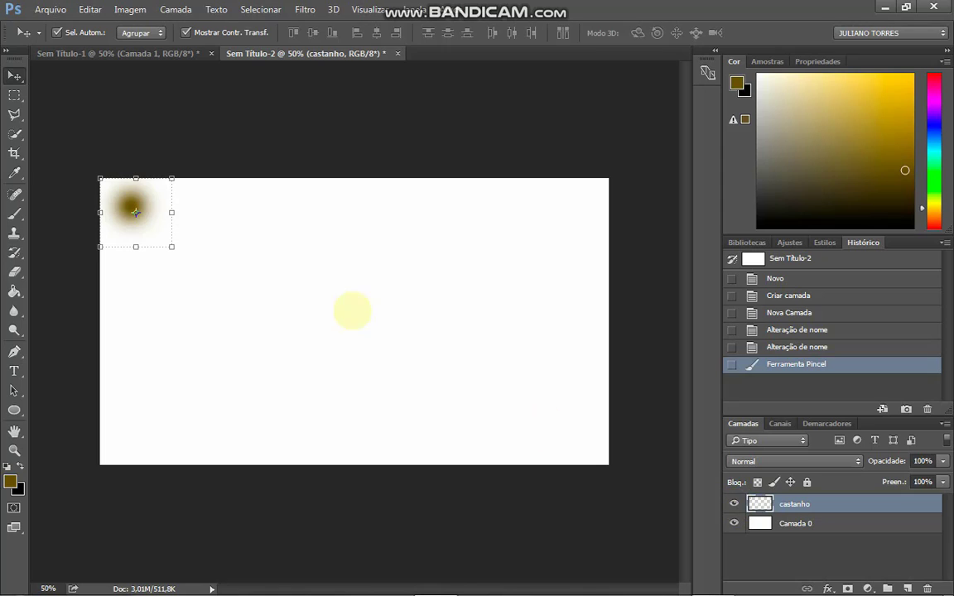
left_click_drag(187, 236, 547, 449)
left_click_drag(258, 306, 404, 328)
left_click_drag(317, 272, 318, 178)
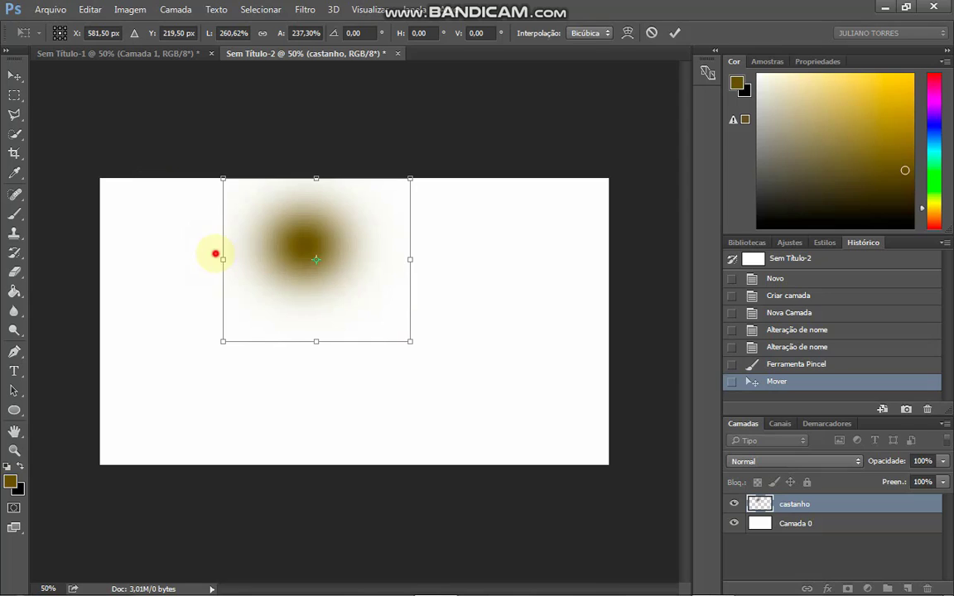
left_click_drag(216, 253, 196, 252)
left_click_drag(253, 276, 253, 290)
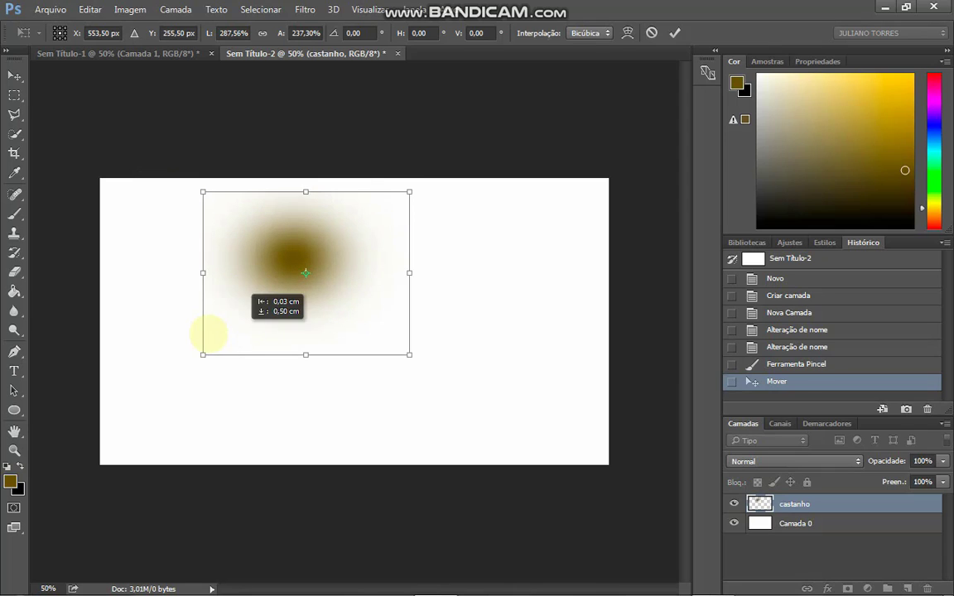
left_click_drag(208, 333, 153, 381)
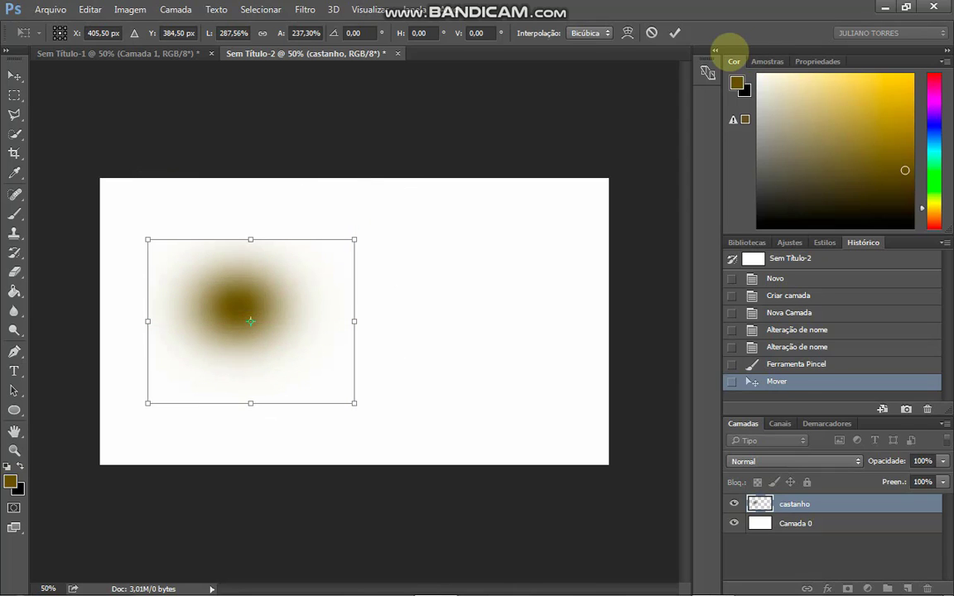
left_click(675, 33)
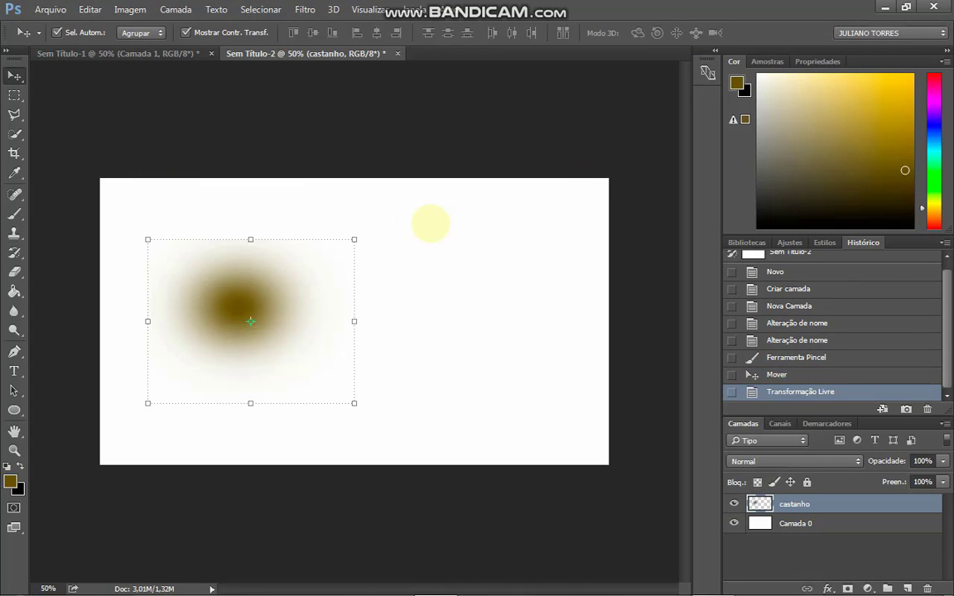
Step: With no layer selected, draw a filled dark-brown circle about 368 × 369 px to the right of the blurred spot with the Ellipse tool
left_click(233, 272)
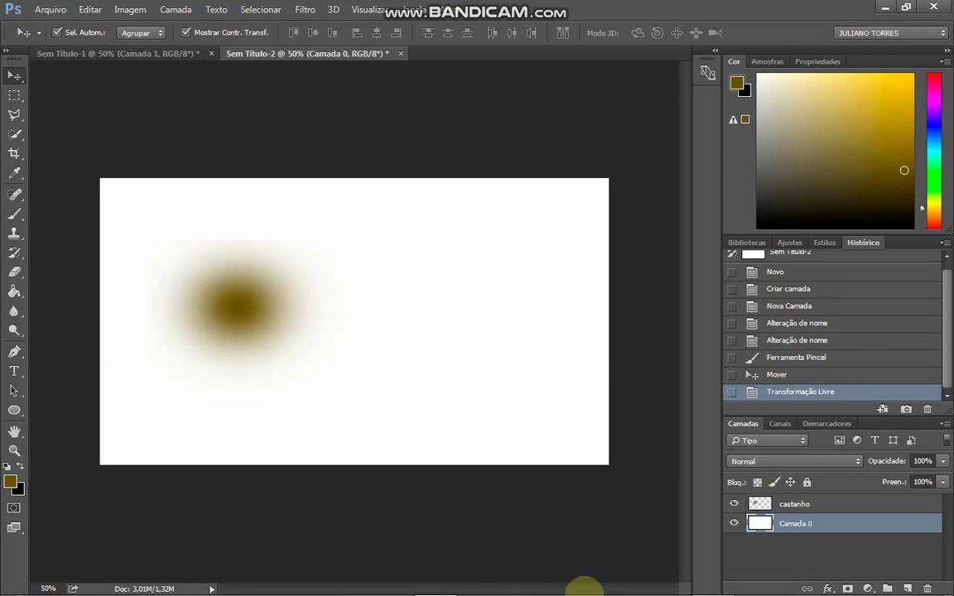
left_click(745, 553)
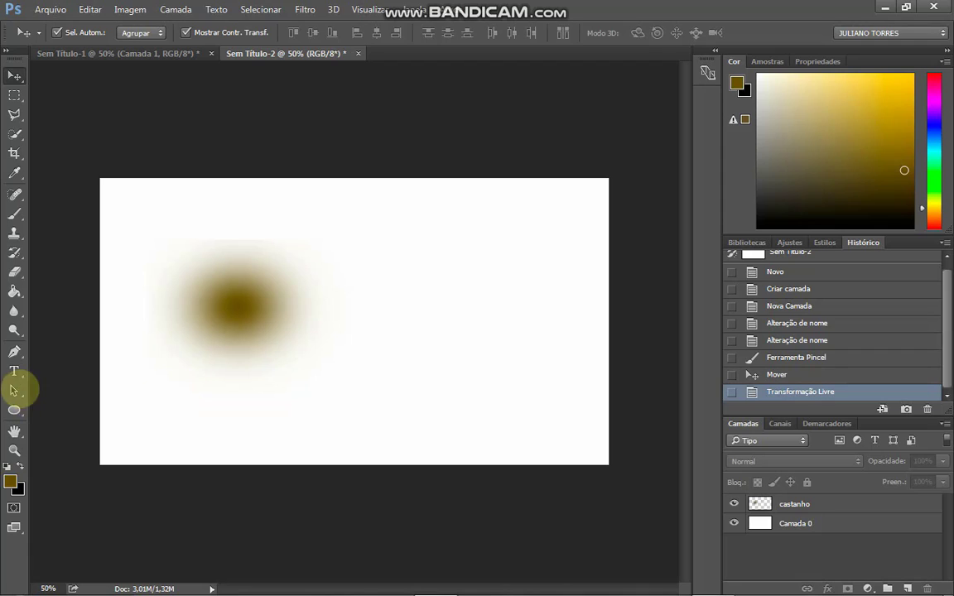
left_click(16, 410)
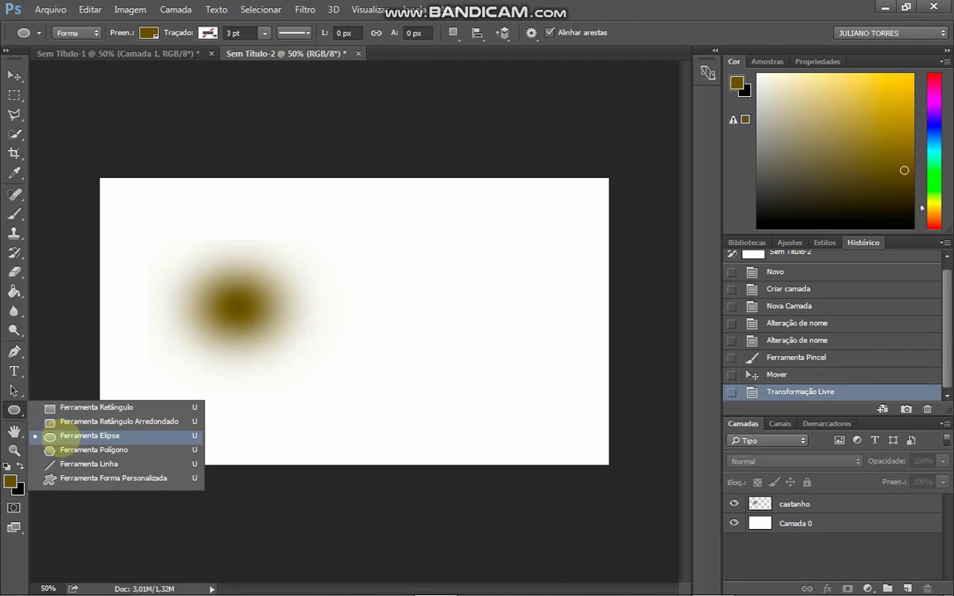
left_click(50, 435)
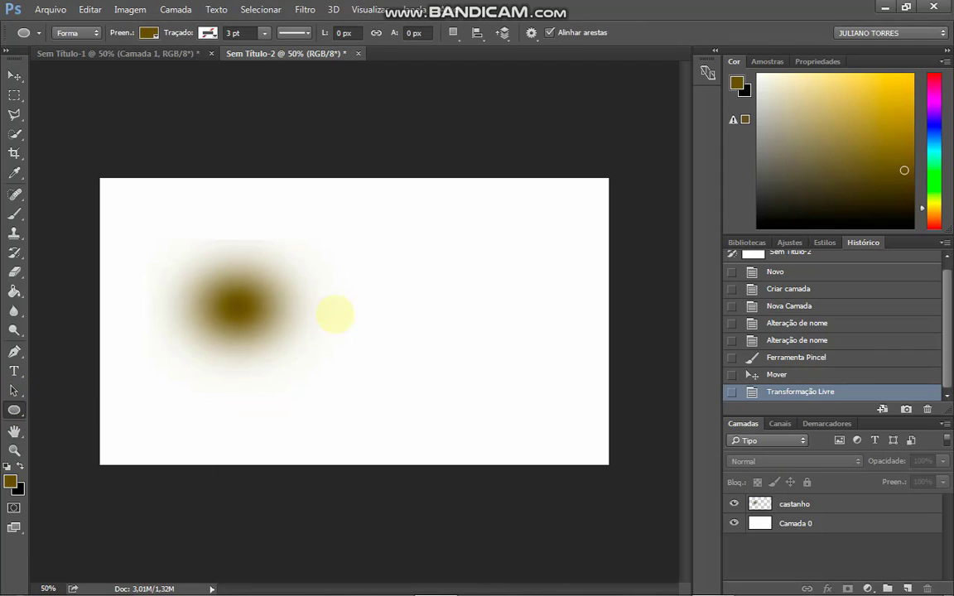
left_click_drag(345, 273, 480, 411)
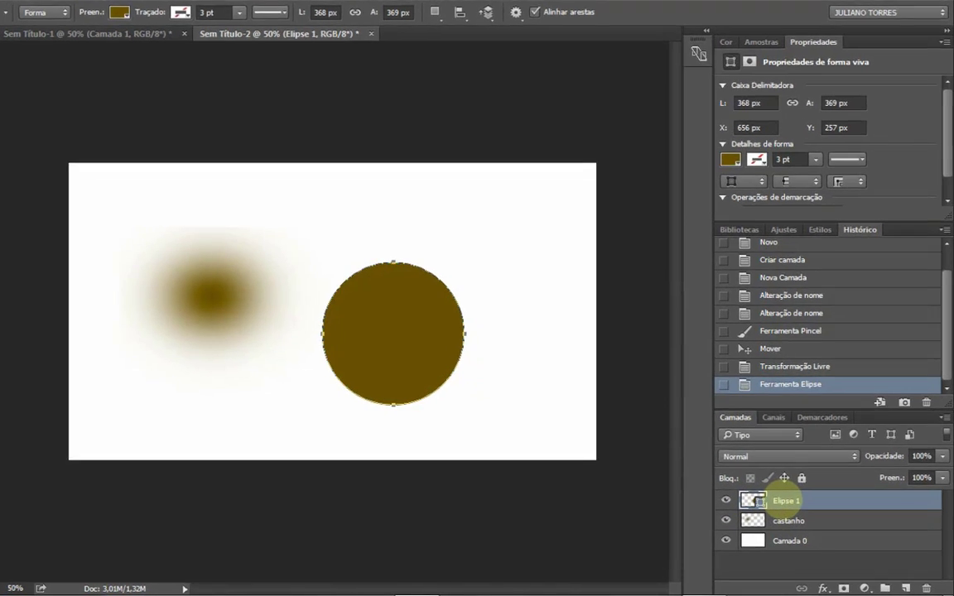
Step: Rename the ellipse layer as circulo
double_click(792, 503)
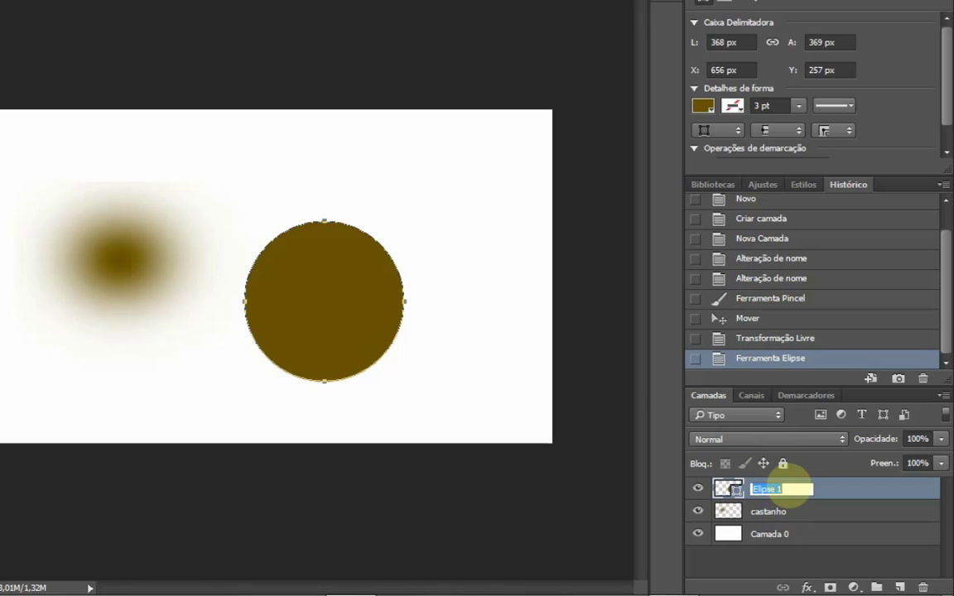
type("re")
type("rculo")
key("Return")
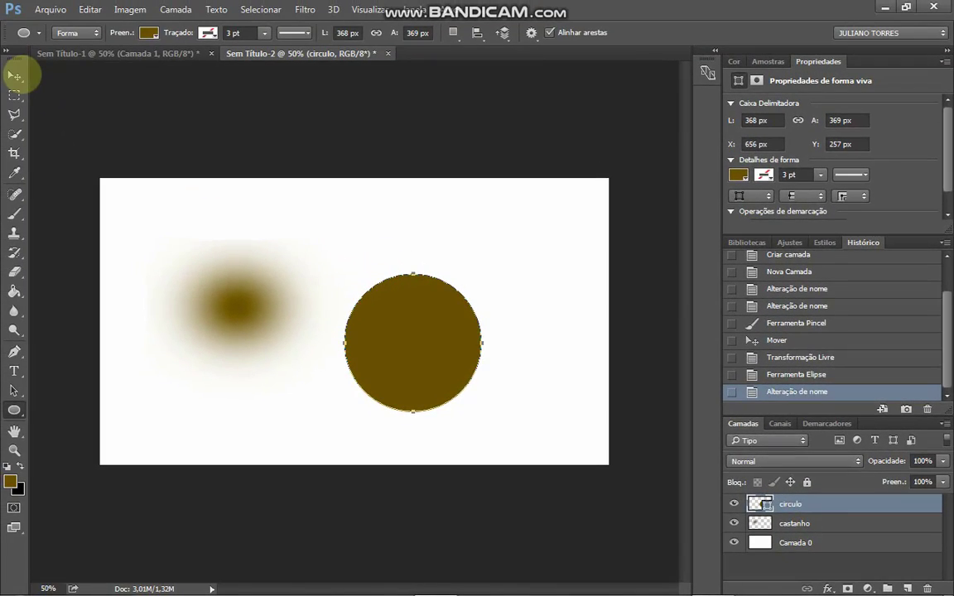
Step: Move the circle left so that it overlaps the blurred brown spot
left_click(14, 76)
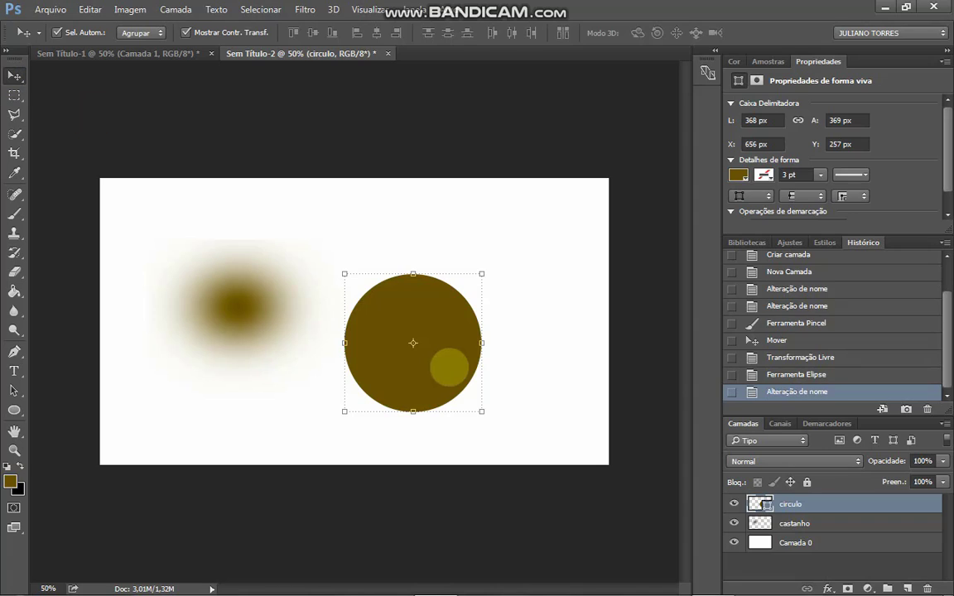
left_click_drag(449, 367, 283, 325)
left_click(370, 353)
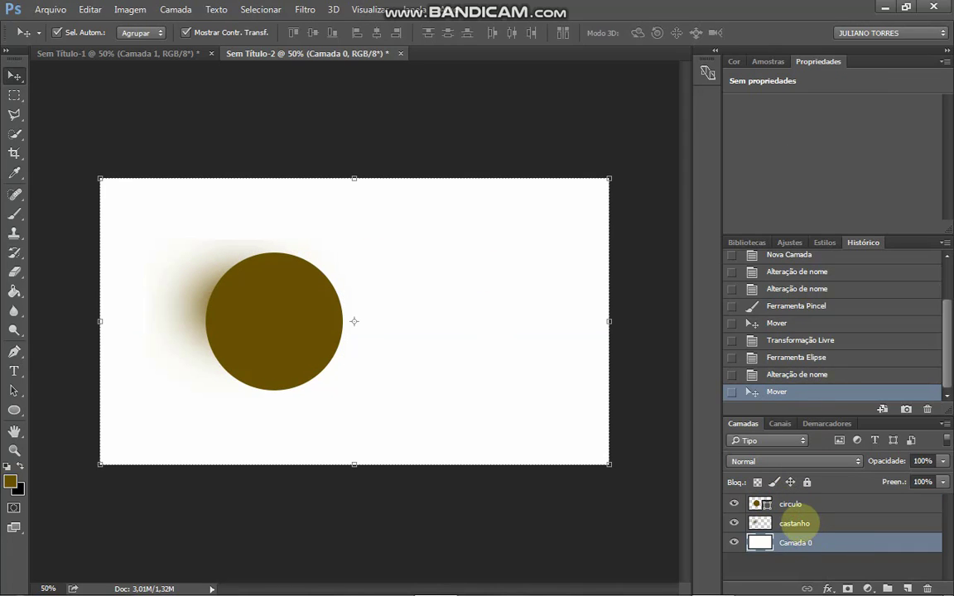
Step: Enlarge the blurred spot on the castanho layer around the circle to about 126% width and 141% height
left_click(793, 522)
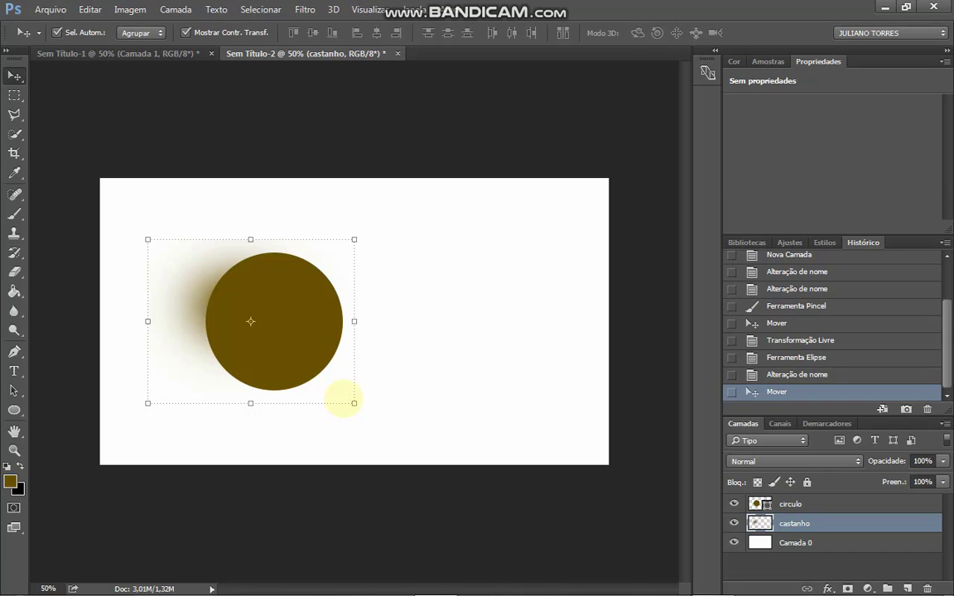
left_click_drag(355, 403, 388, 437)
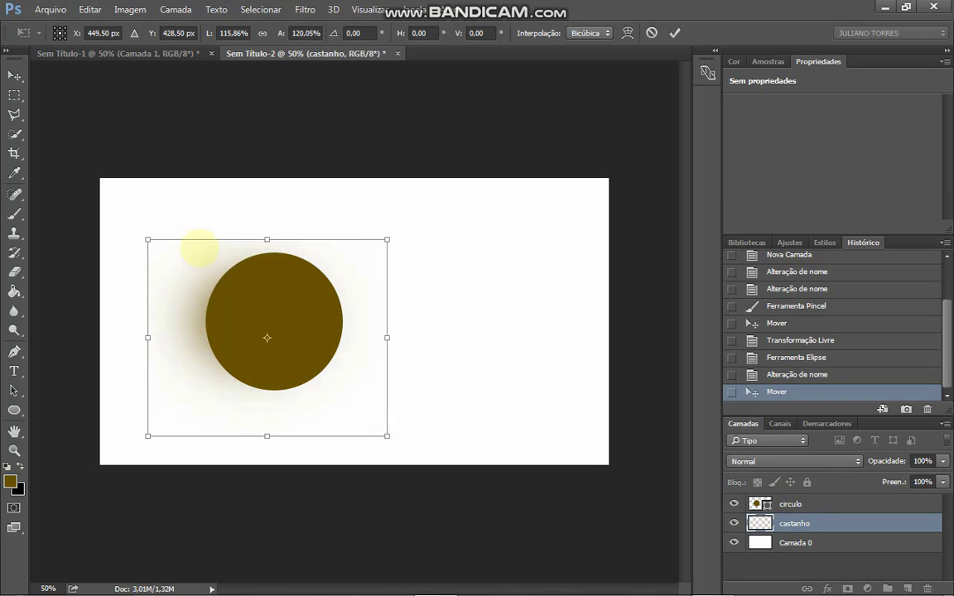
left_click_drag(266, 241, 266, 205)
left_click_drag(140, 315, 130, 320)
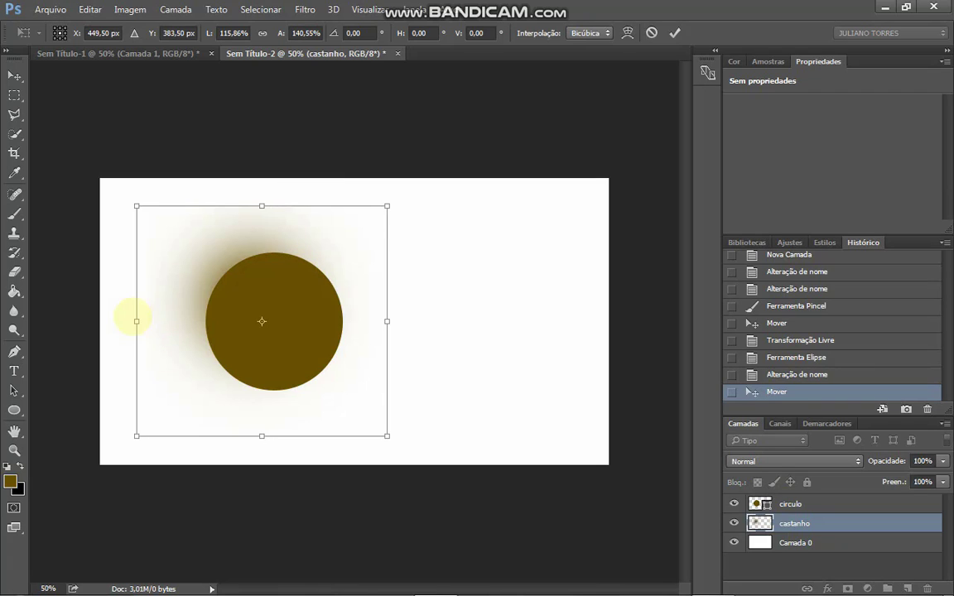
left_click_drag(391, 320, 396, 321)
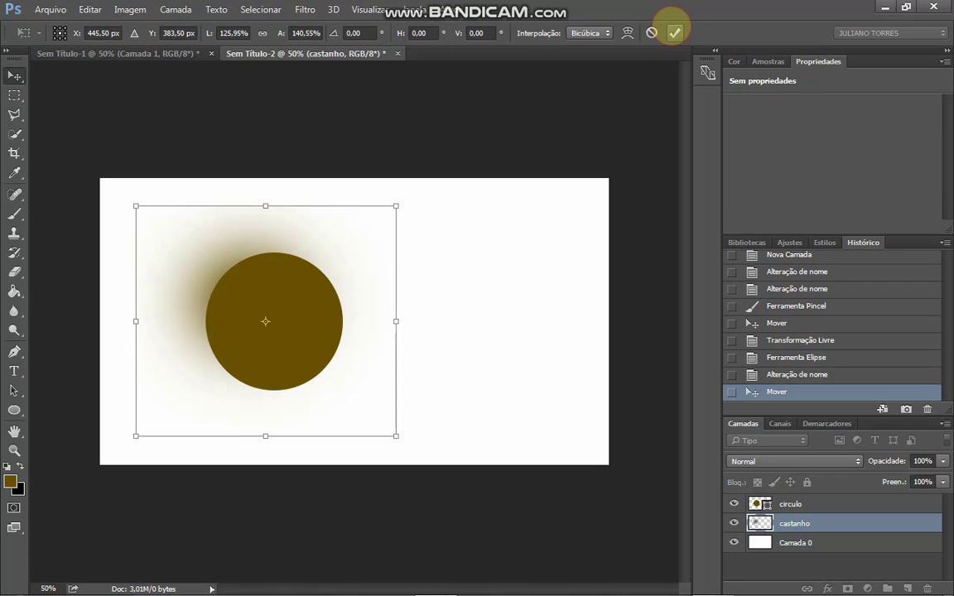
left_click(674, 32)
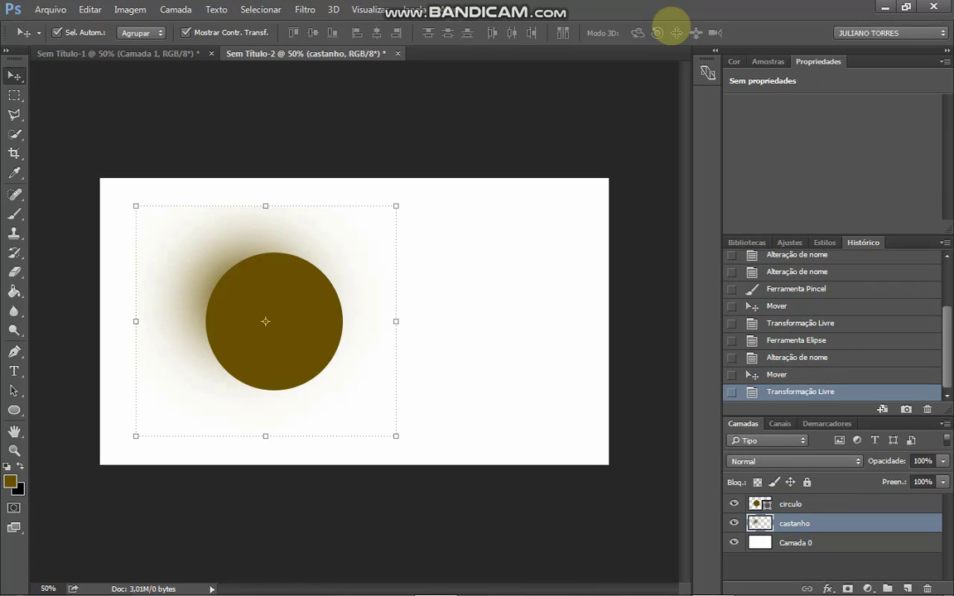
Step: Deselect the castanho layer and select the circle on the canvas
left_click(537, 91)
left_click(533, 91)
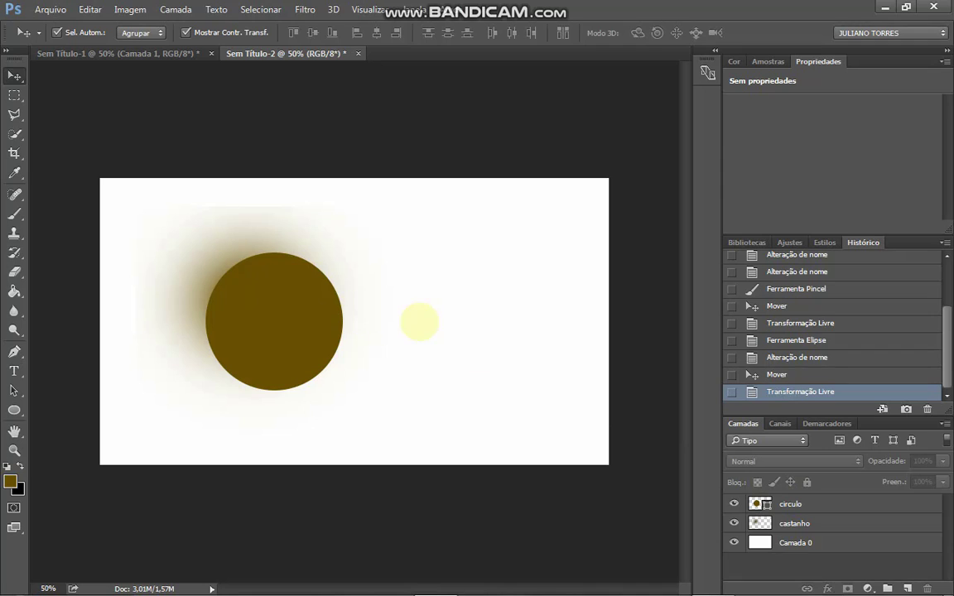
left_click(334, 283)
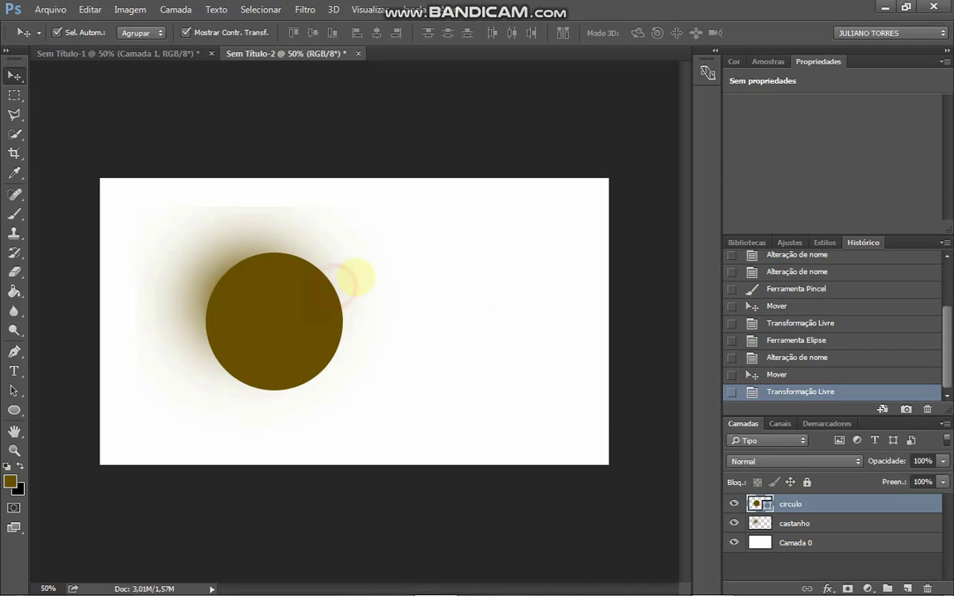
Step: Move the circle up and right off the blurred spot and paint a small brown dab below it on Camada 0
left_click_drag(356, 278, 370, 241)
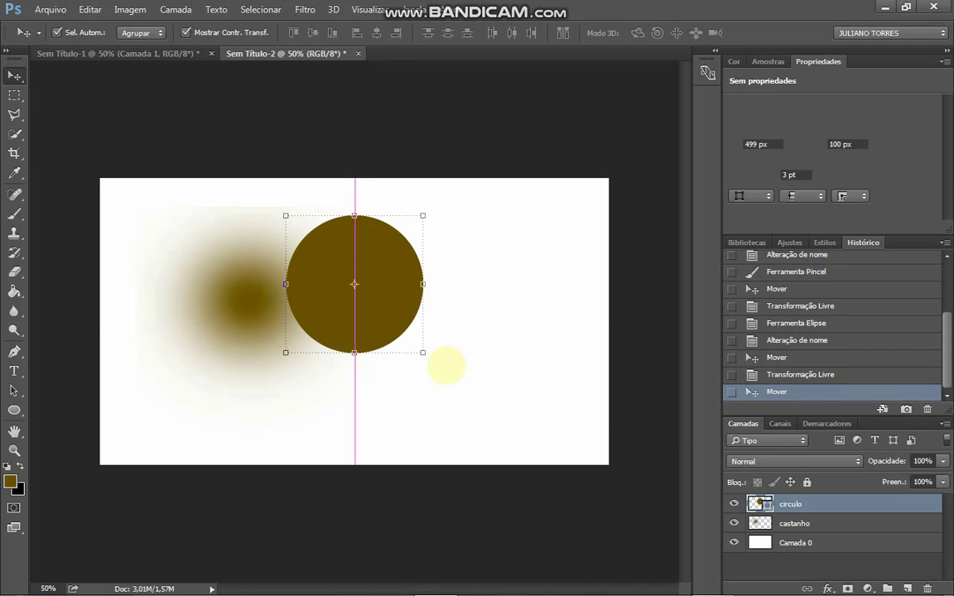
left_click(758, 543)
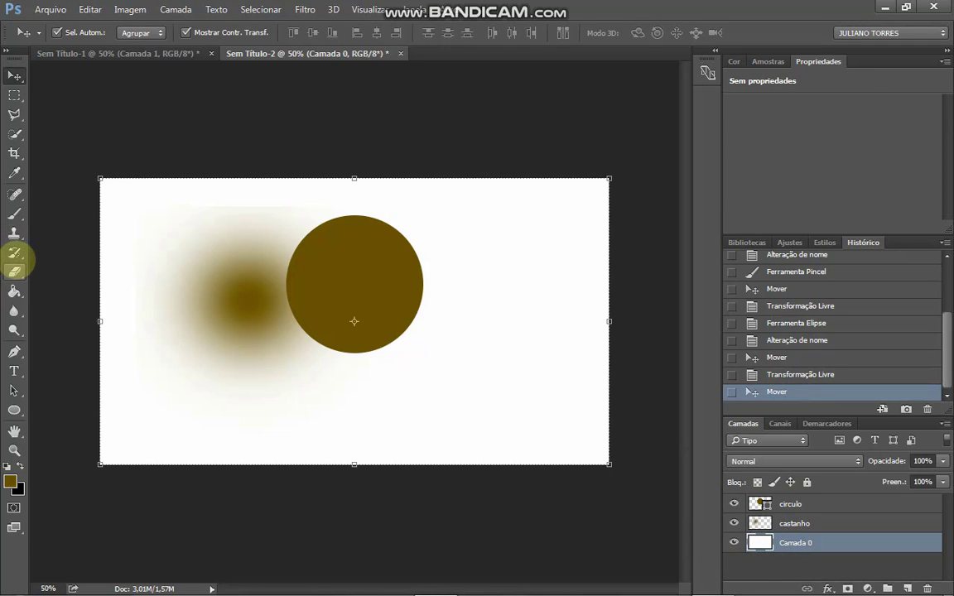
left_click(14, 214)
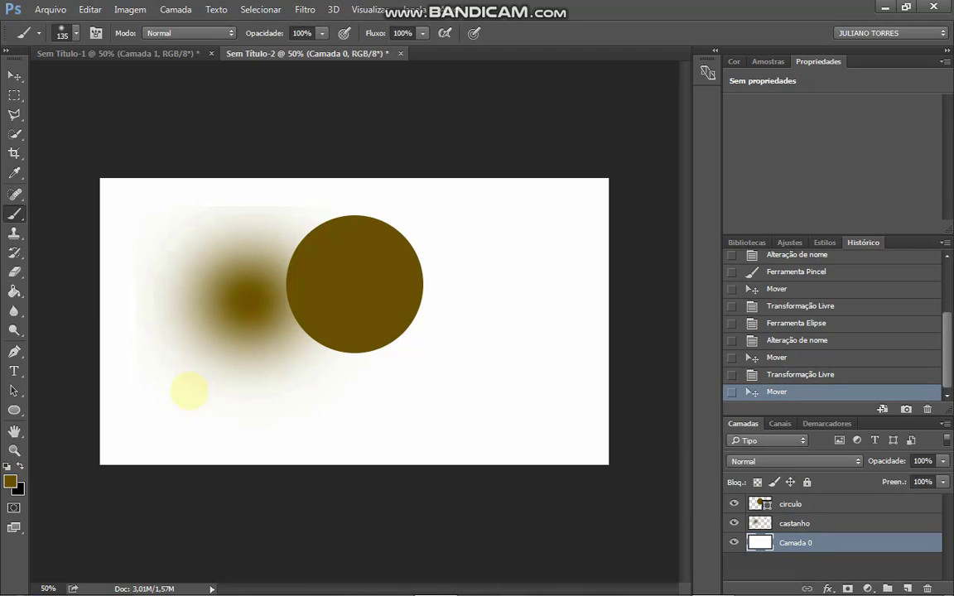
mouse_move(353, 405)
left_mouse_down()
mouse_move(384, 400)
mouse_move(379, 424)
left_mouse_up()
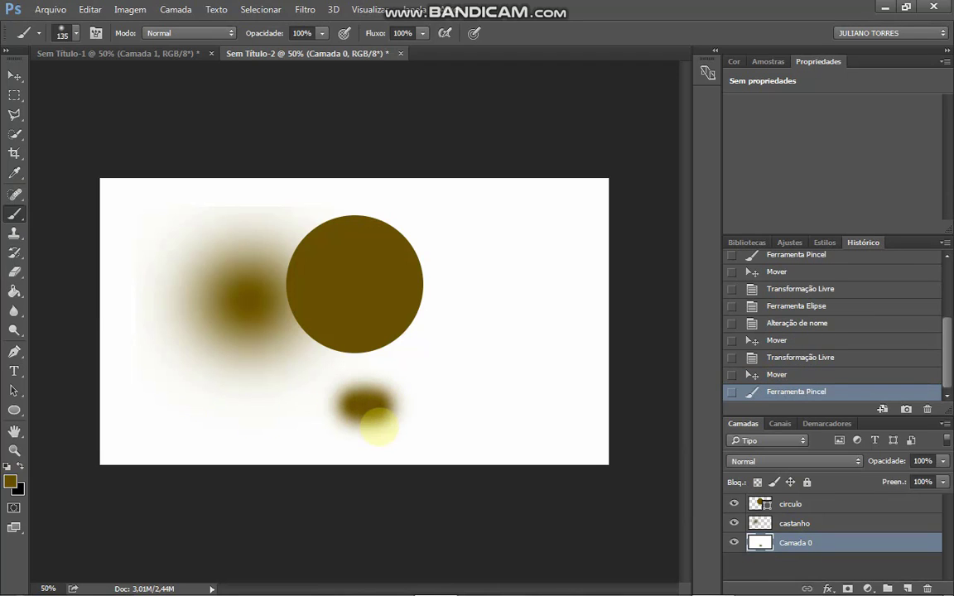
Step: Try moving Camada 0 with its brown dab, and shift the castanho spot about 2.19 cm right and 1.04 cm up behind the circle
left_click(14, 76)
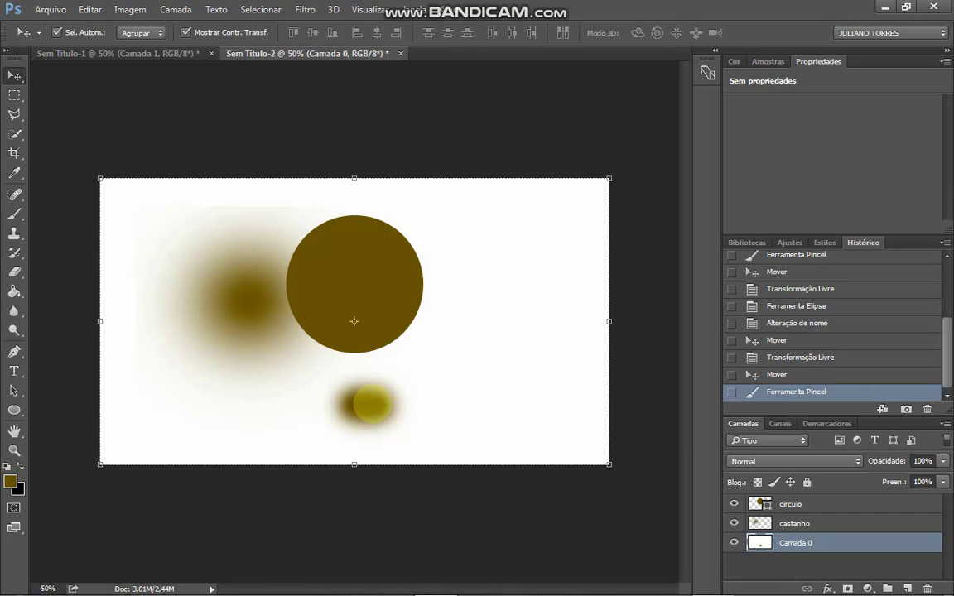
mouse_move(390, 413)
left_mouse_down()
mouse_move(426, 424)
mouse_move(433, 440)
mouse_move(387, 404)
mouse_move(323, 403)
mouse_move(369, 400)
left_mouse_up()
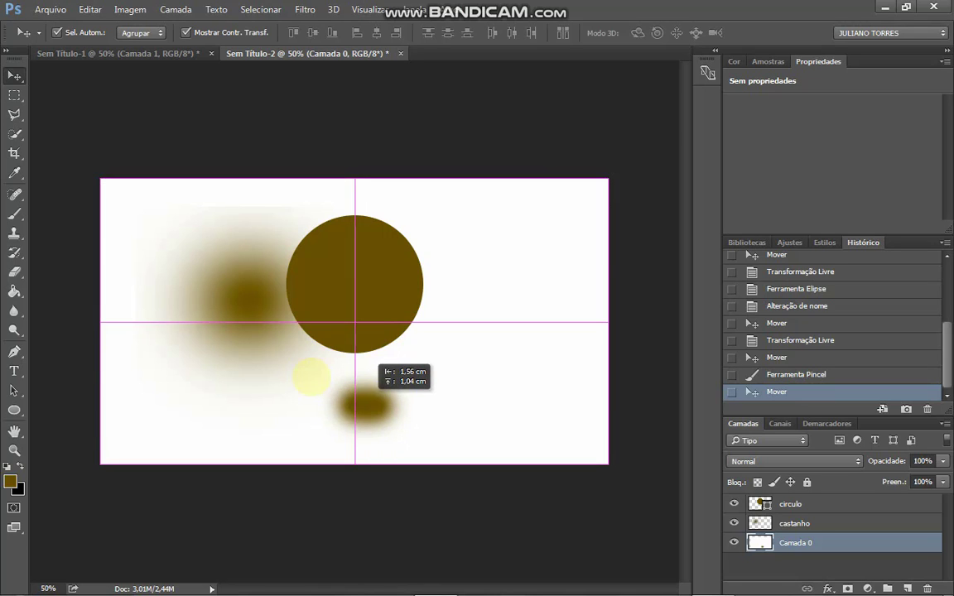
left_click_drag(249, 303, 307, 238)
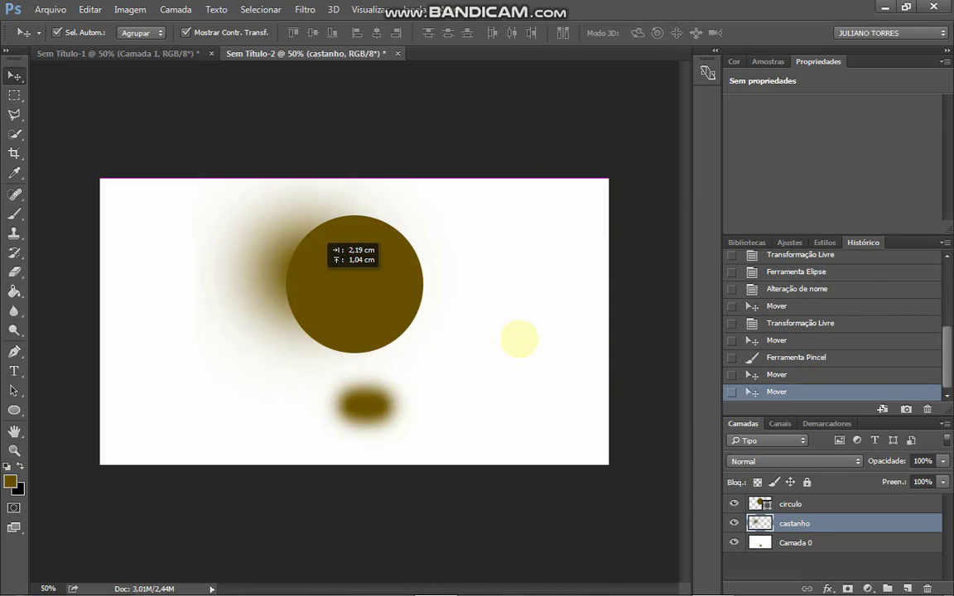
Step: Select the circulo layer and undock the Layers panel so that it floats over the canvas
left_click(549, 341)
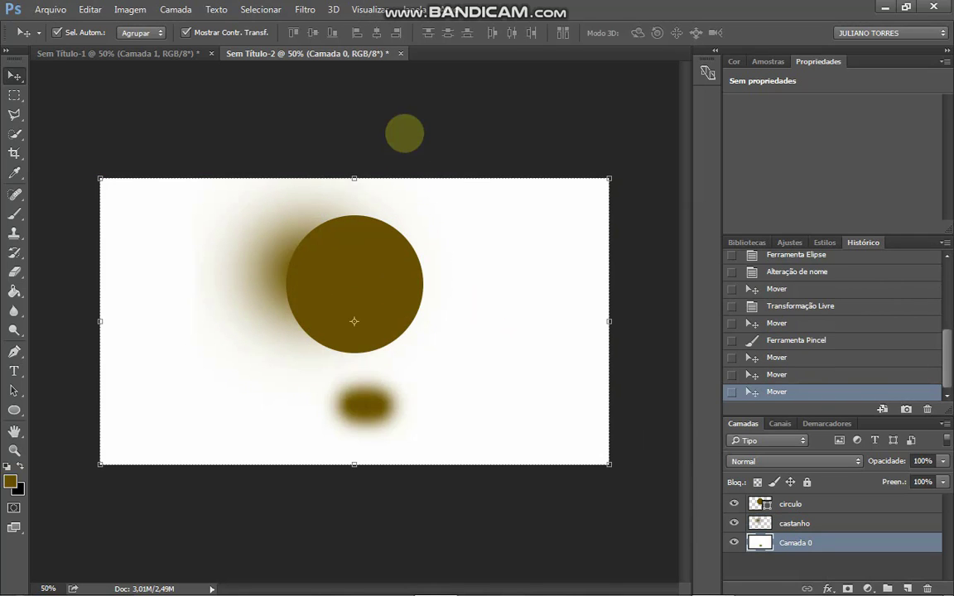
left_click(404, 134)
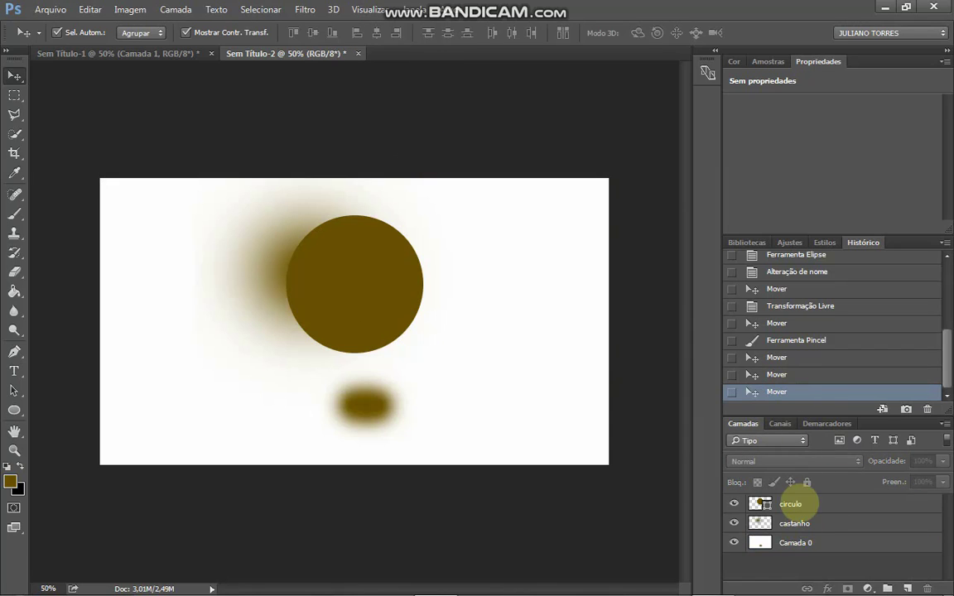
left_click(794, 503)
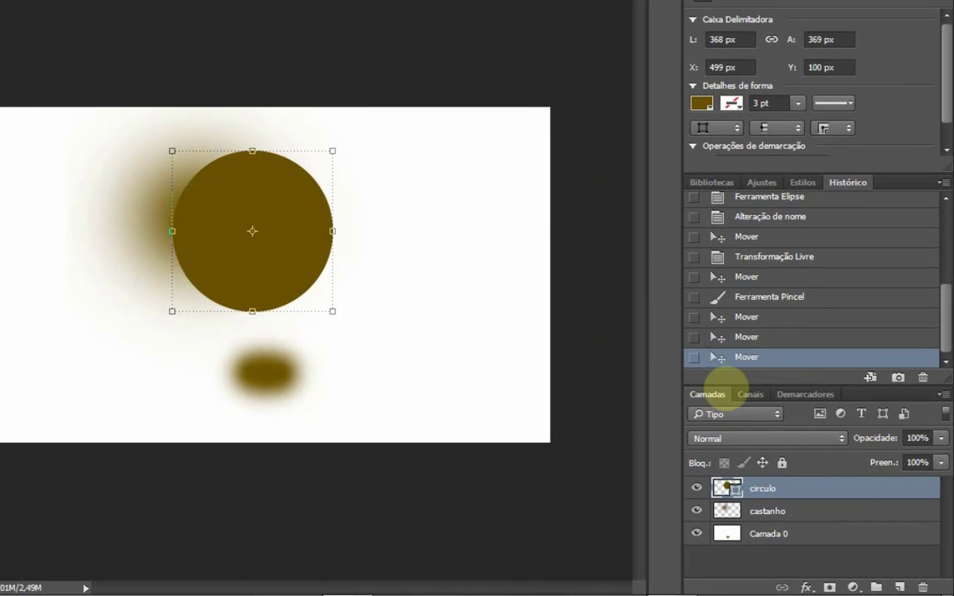
left_click_drag(870, 387, 513, 343)
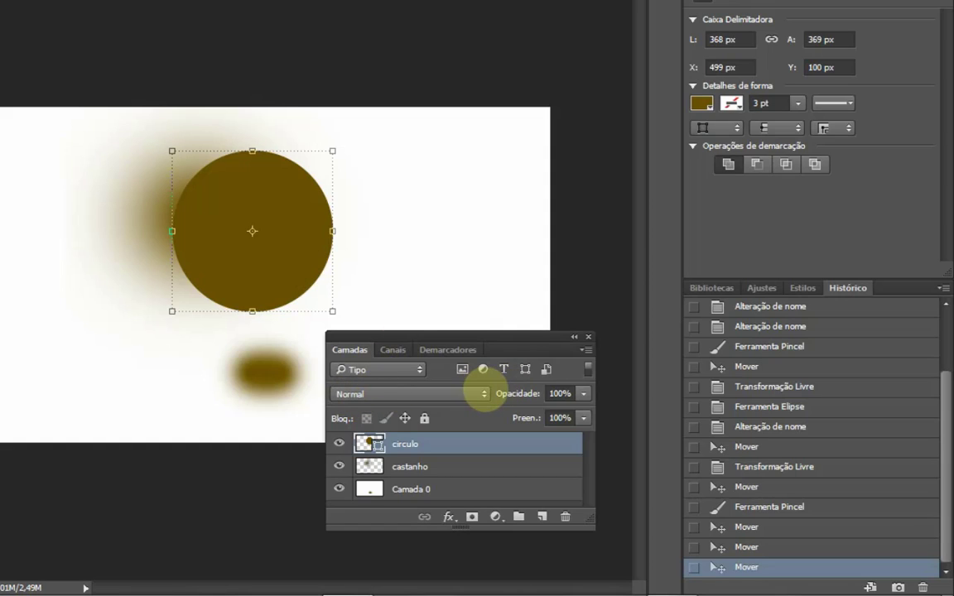
Step: Set the circulo layer's blend mode to Luminosidade and move the circle left to X 275 px, Y 88 px
left_click(480, 394)
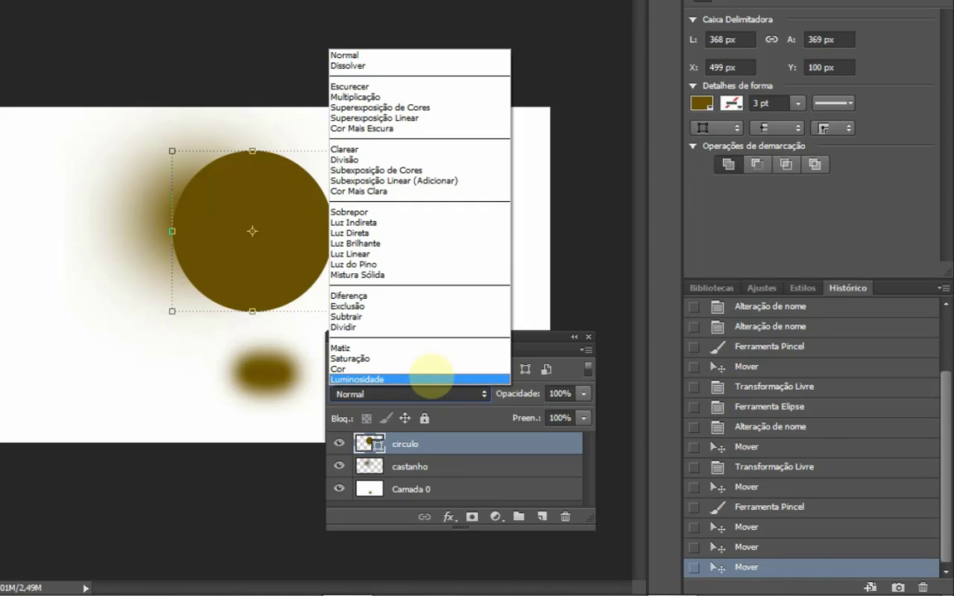
left_click(432, 378)
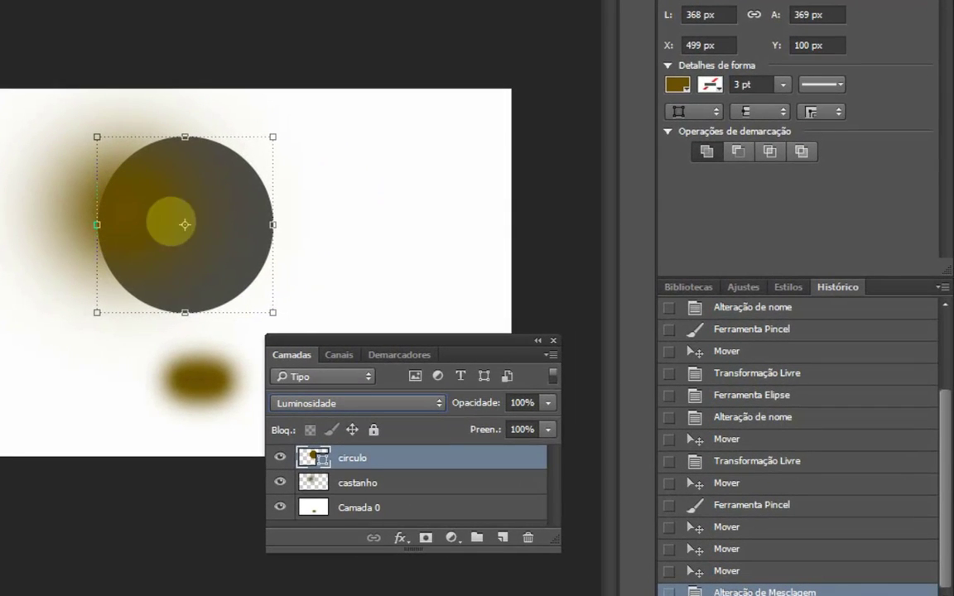
left_click_drag(264, 194, 155, 188)
Step: Try the blend modes Cor, Saturação, Matiz, Dividir and Subtrair one after another on the circulo layer
left_click(432, 405)
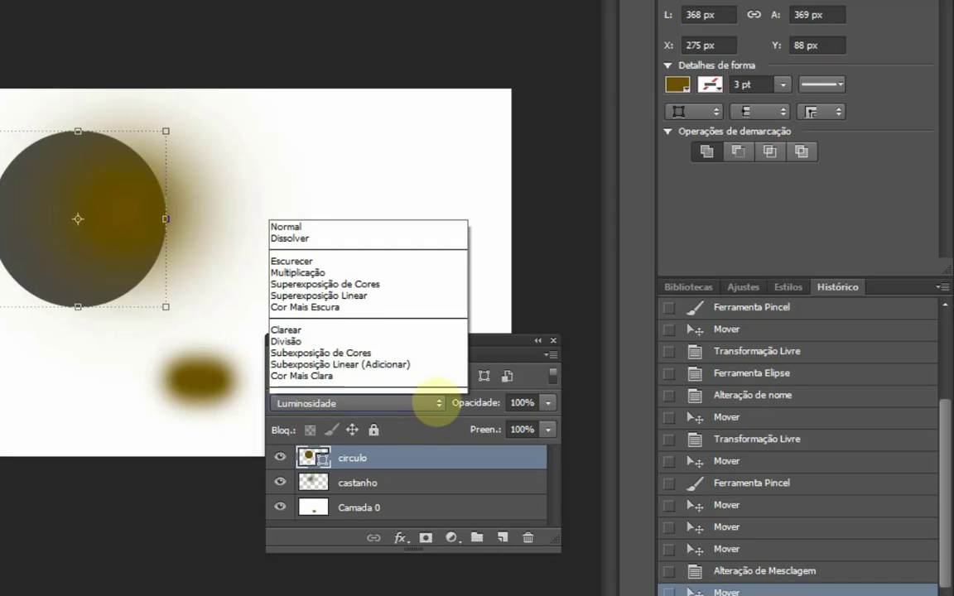
left_click(298, 375)
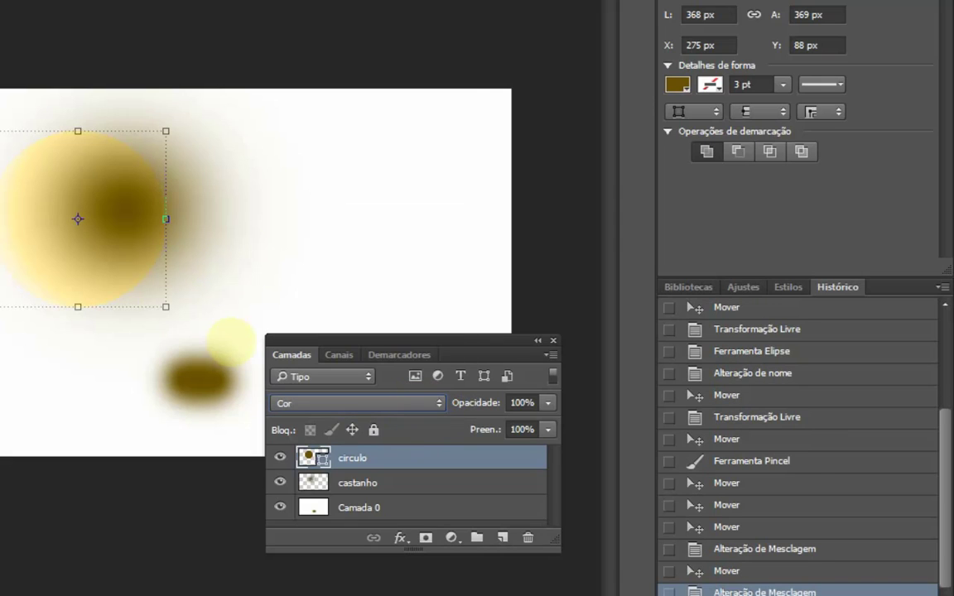
left_click(437, 403)
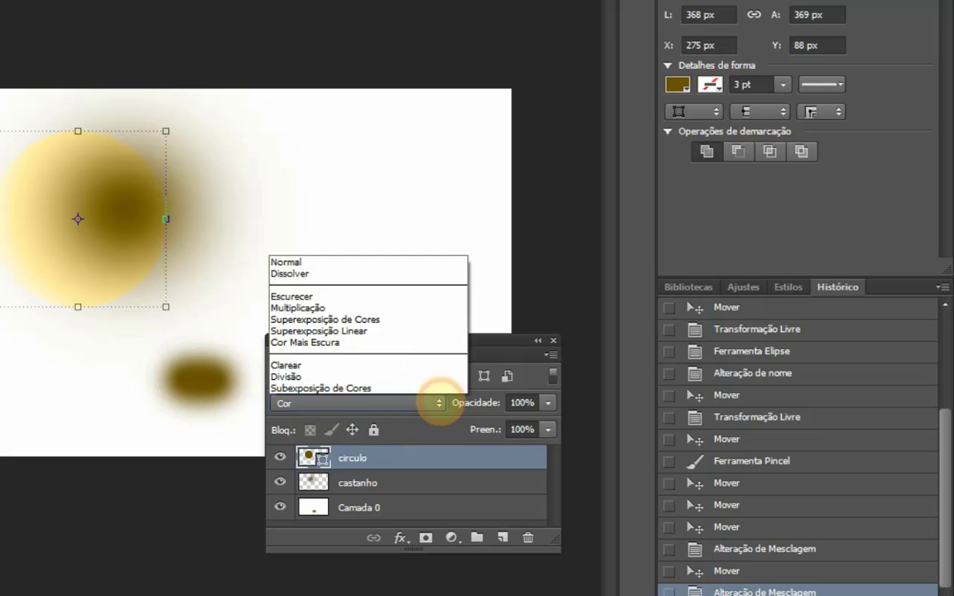
left_click(315, 363)
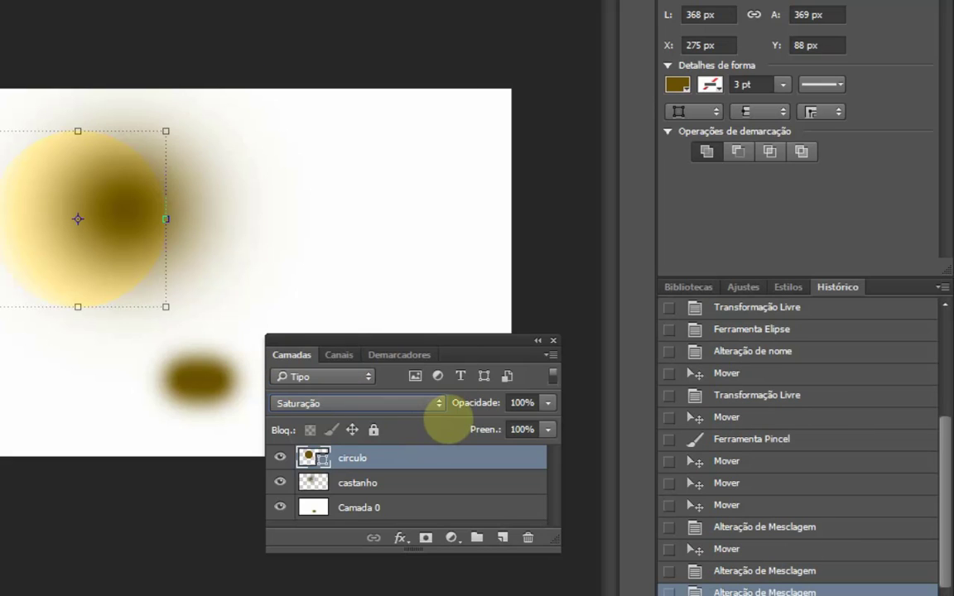
left_click(426, 403)
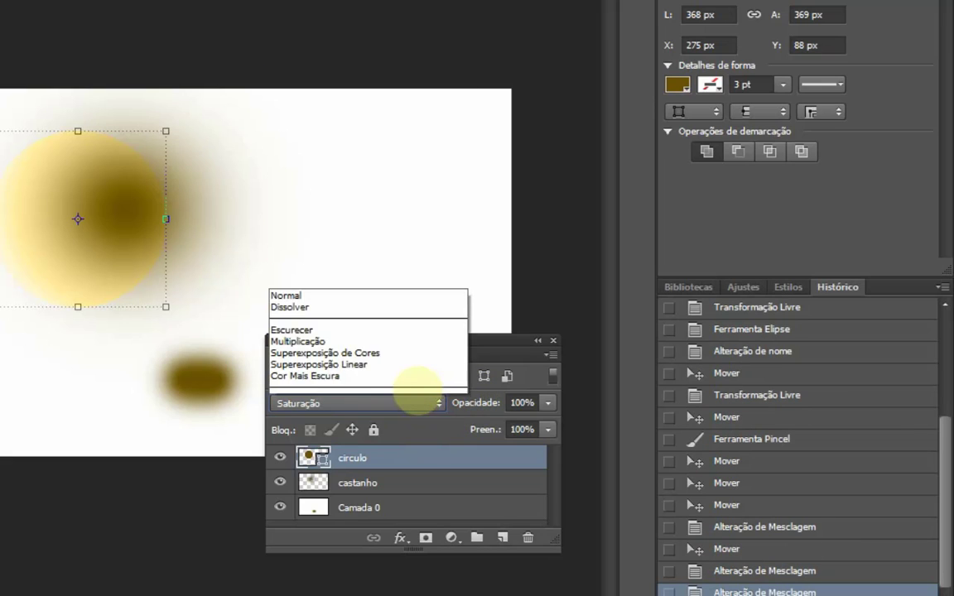
left_click(344, 350)
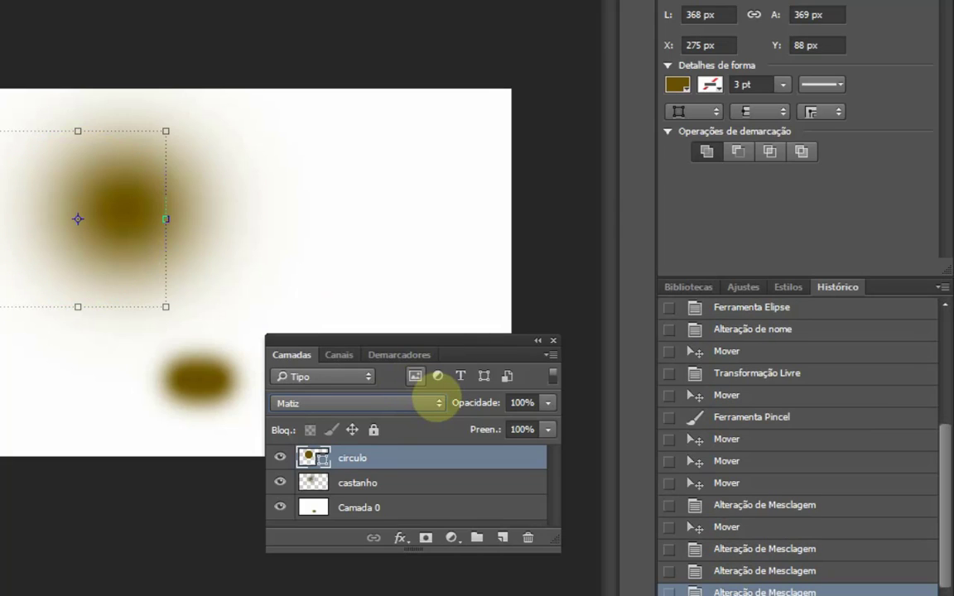
left_click(436, 402)
left_click(287, 329)
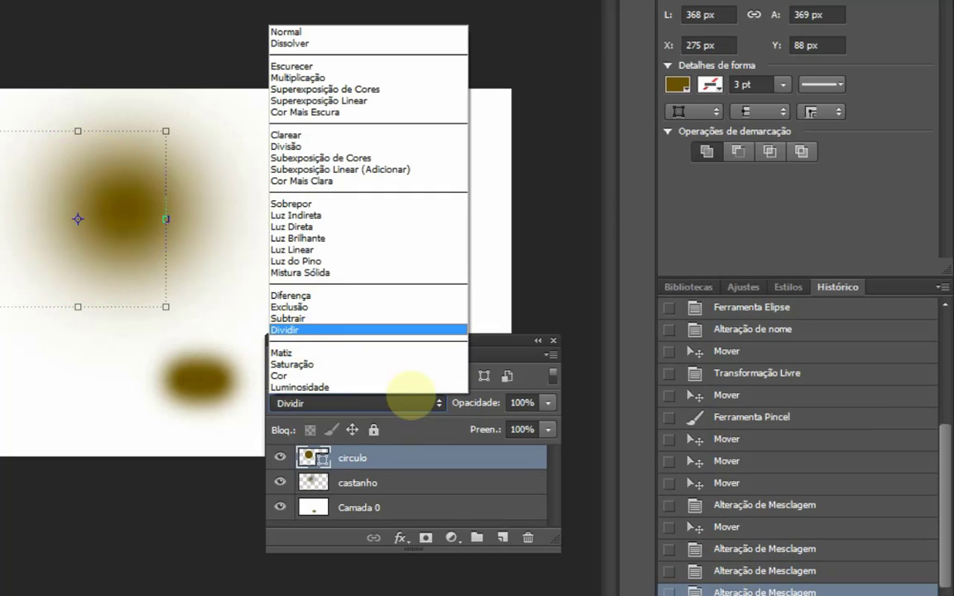
left_click(418, 401)
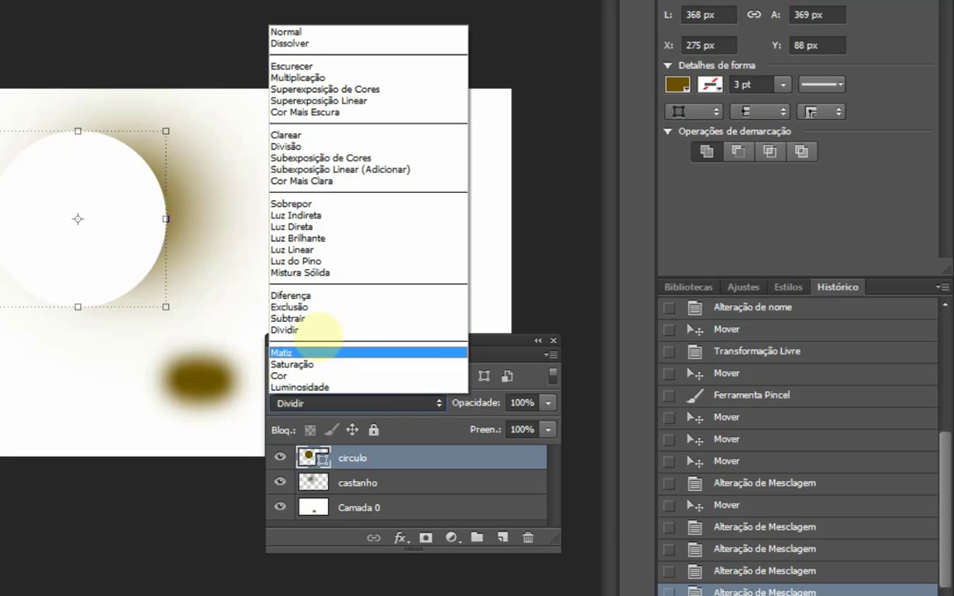
left_click(291, 318)
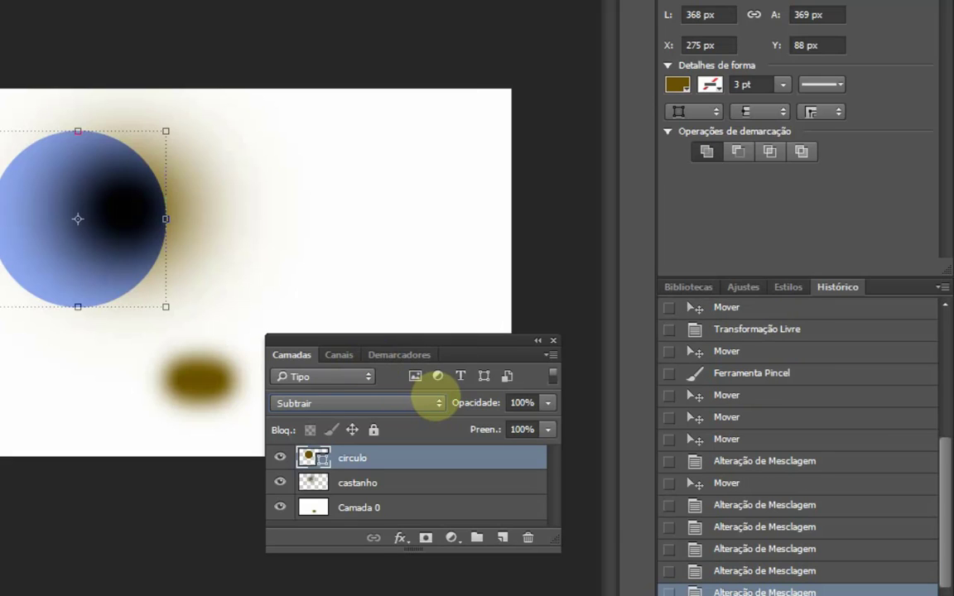
Step: Move the circle over the blurred spot to X 379 px, Y 57 px and set its blend mode to Exclusão
left_click_drag(79, 276, 139, 266)
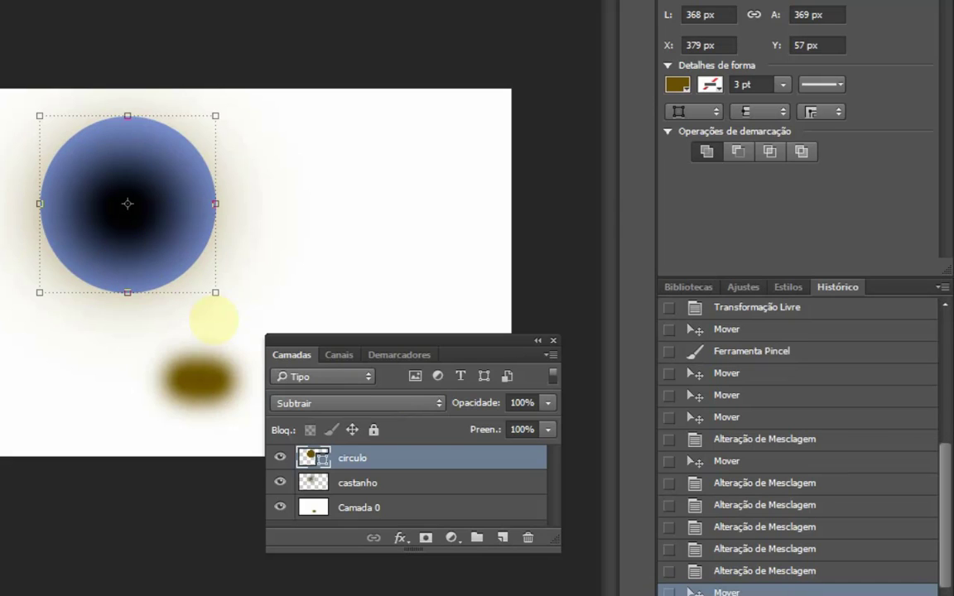
left_click(441, 403)
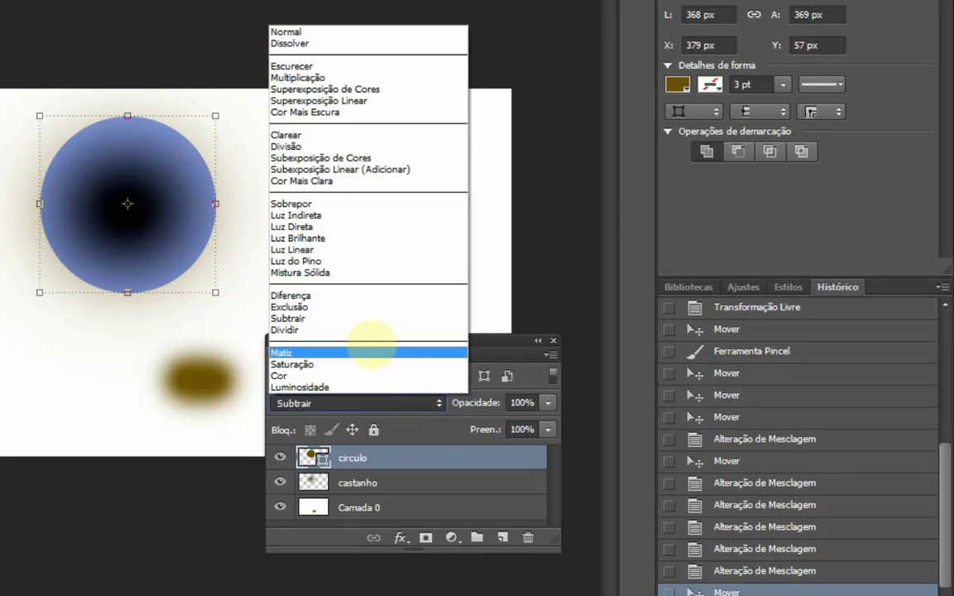
key("Return")
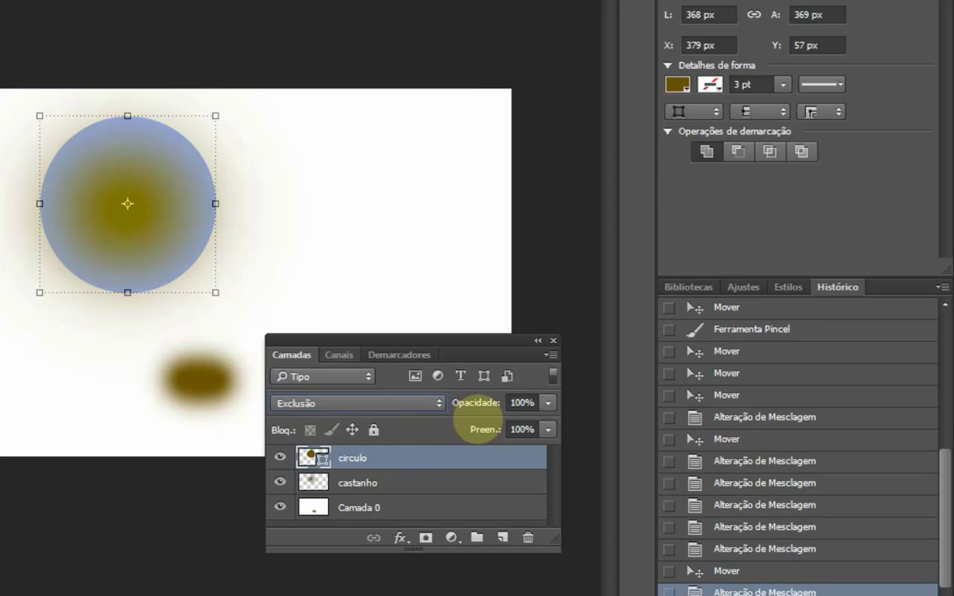
Step: Lower the fill of the Camada 0 layer to 53% and restore it to 100%
left_click(236, 281)
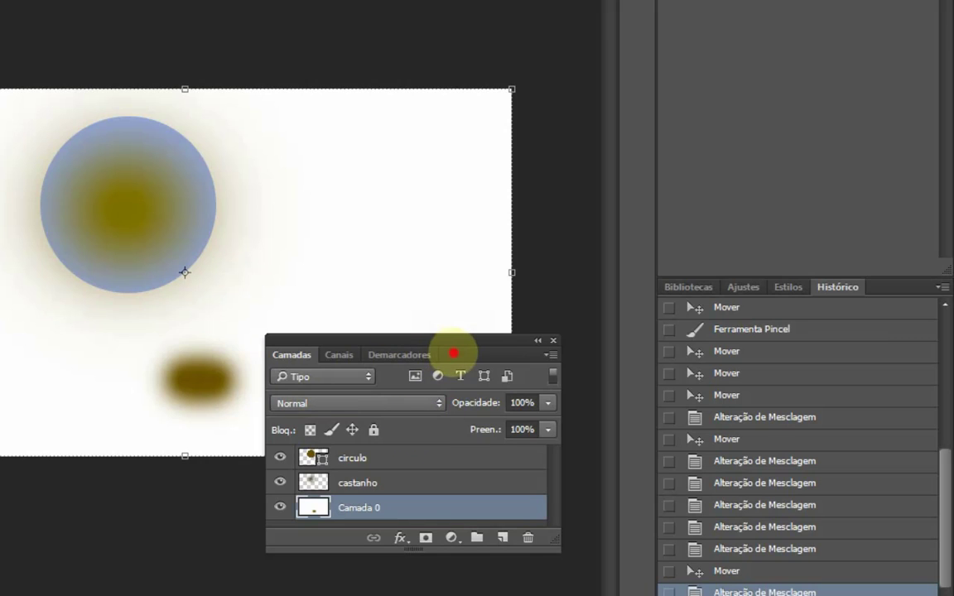
left_click_drag(454, 354, 469, 350)
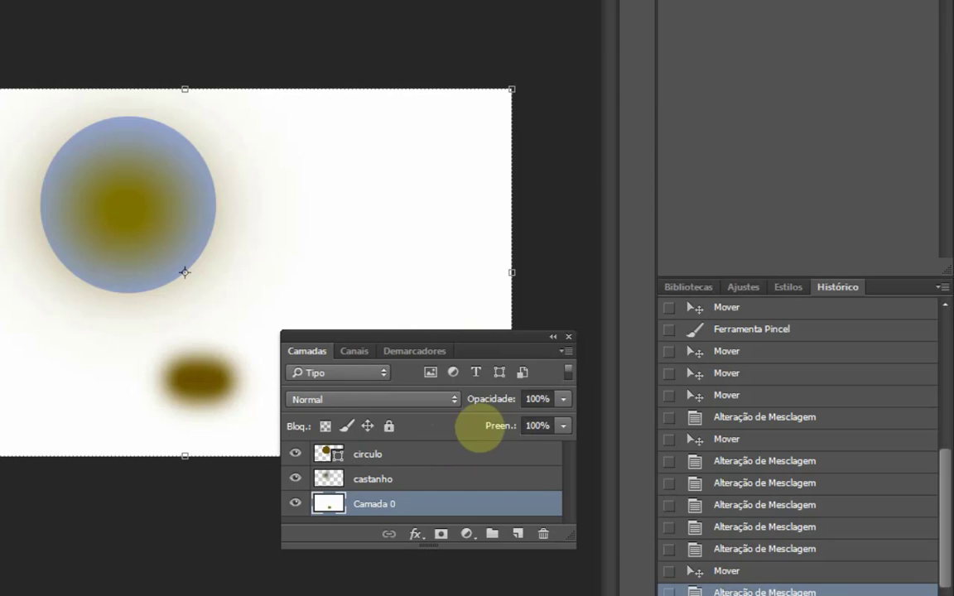
left_click(562, 426)
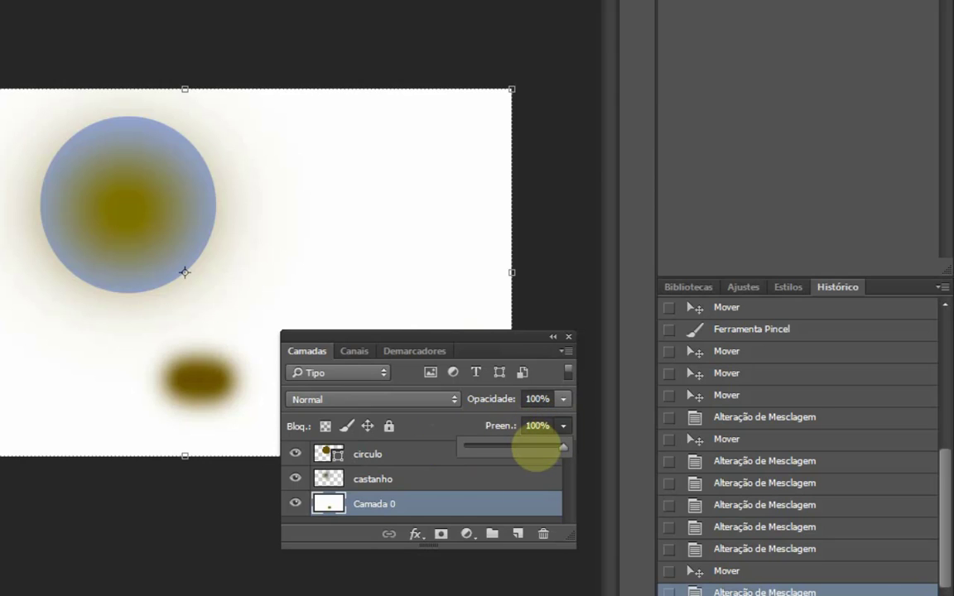
left_click(537, 446)
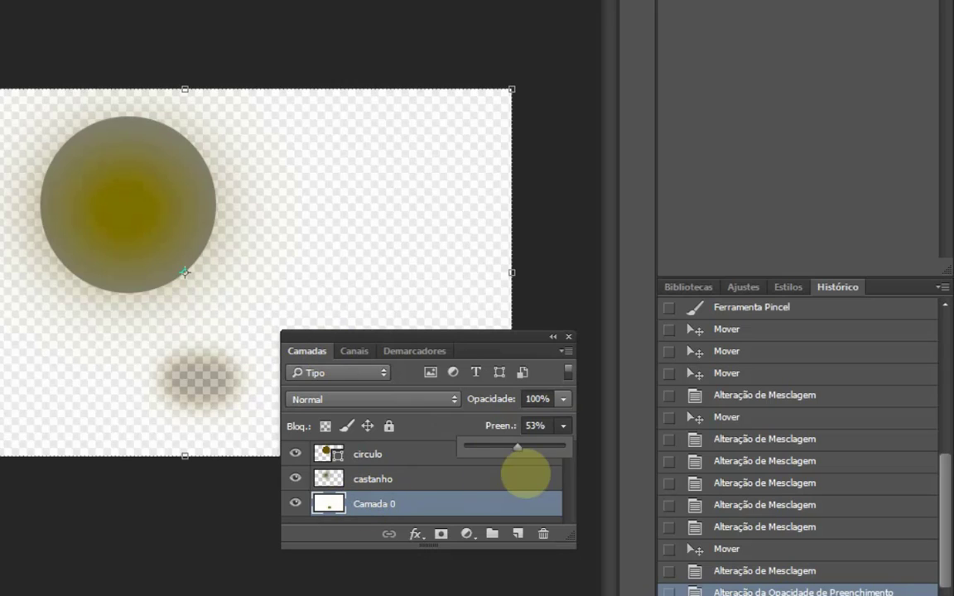
left_click_drag(515, 447, 586, 447)
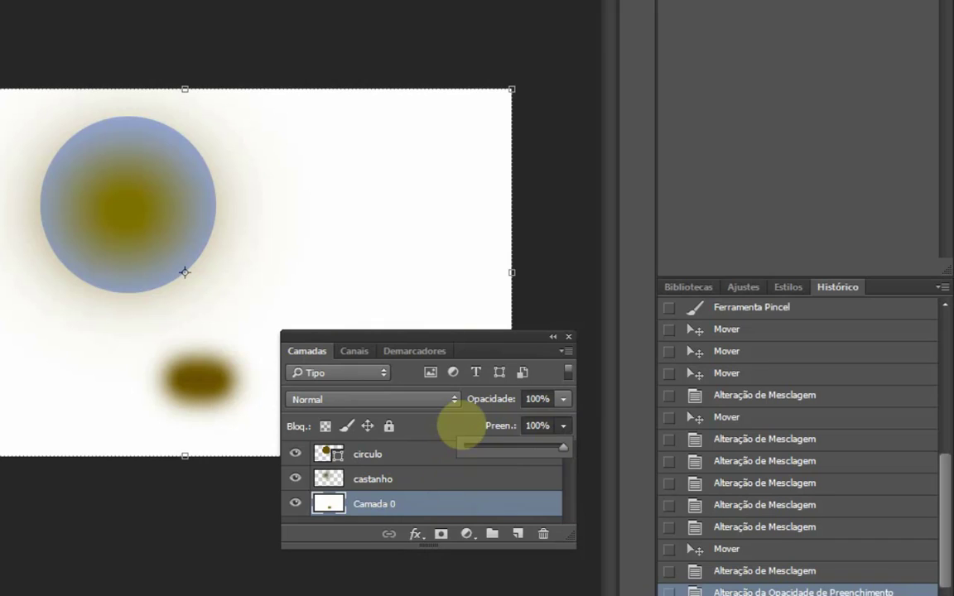
left_click(463, 425)
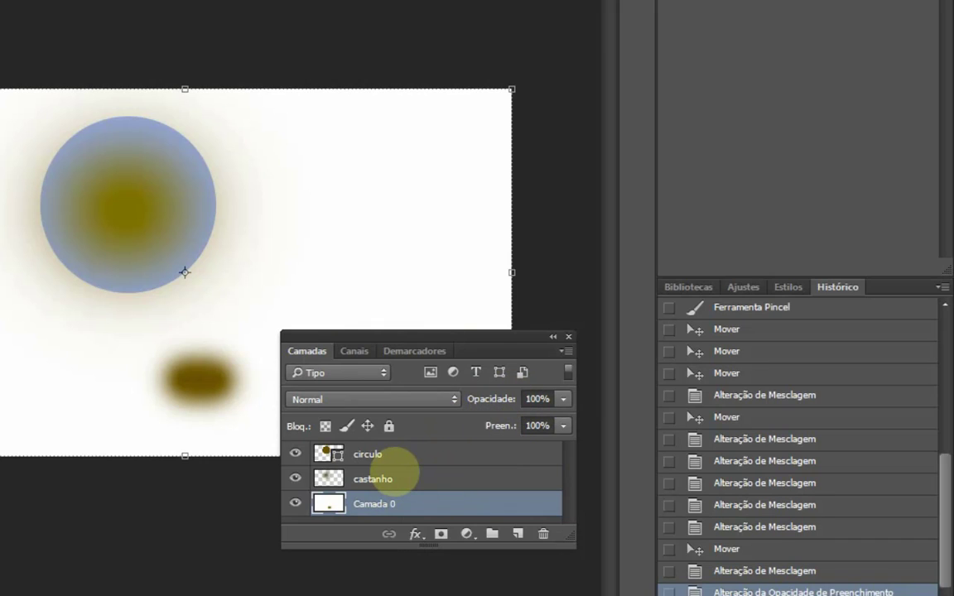
Step: Select the circulo layer and try out a strongly reduced fill on it
left_click(368, 453)
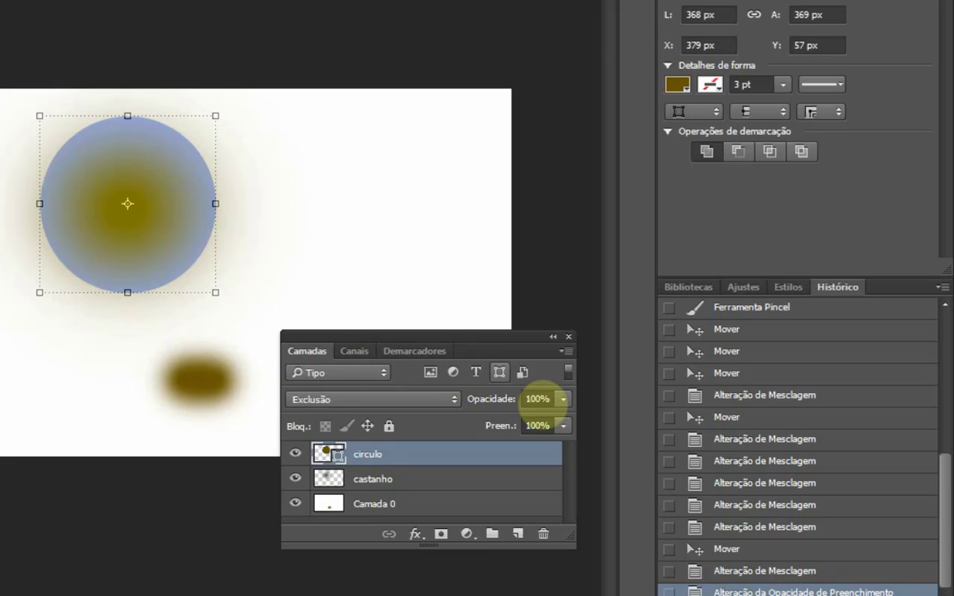
left_click(564, 399)
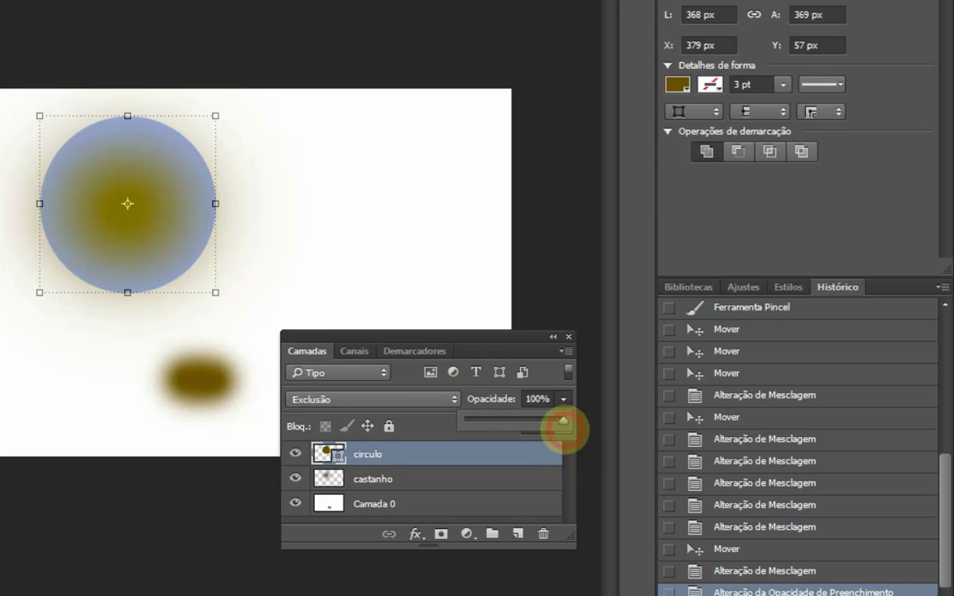
left_click(564, 424)
left_click(564, 425)
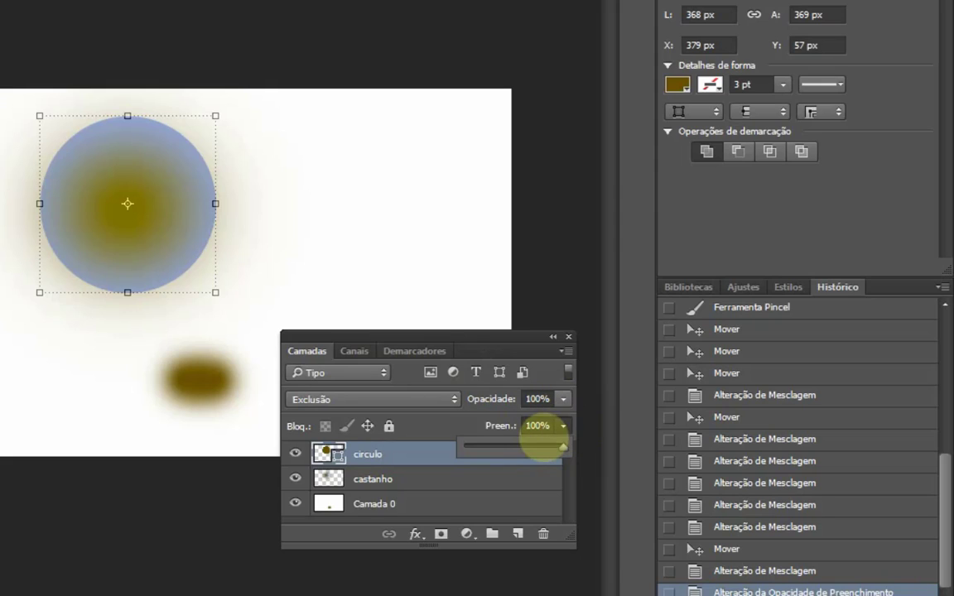
left_click_drag(534, 440, 480, 452)
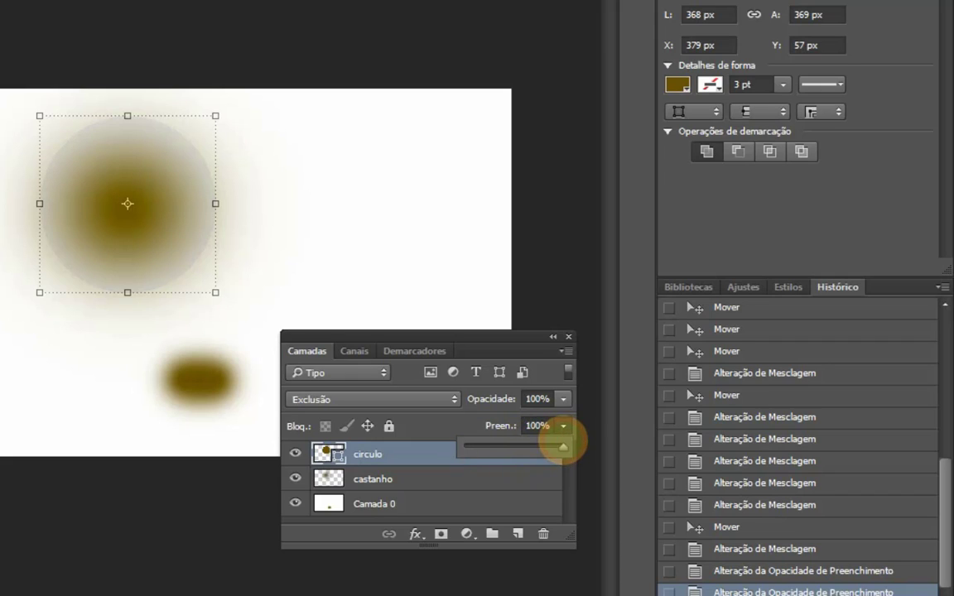
Step: Try out a lower opacity on the circulo layer and restore it to 100%
left_click(564, 398)
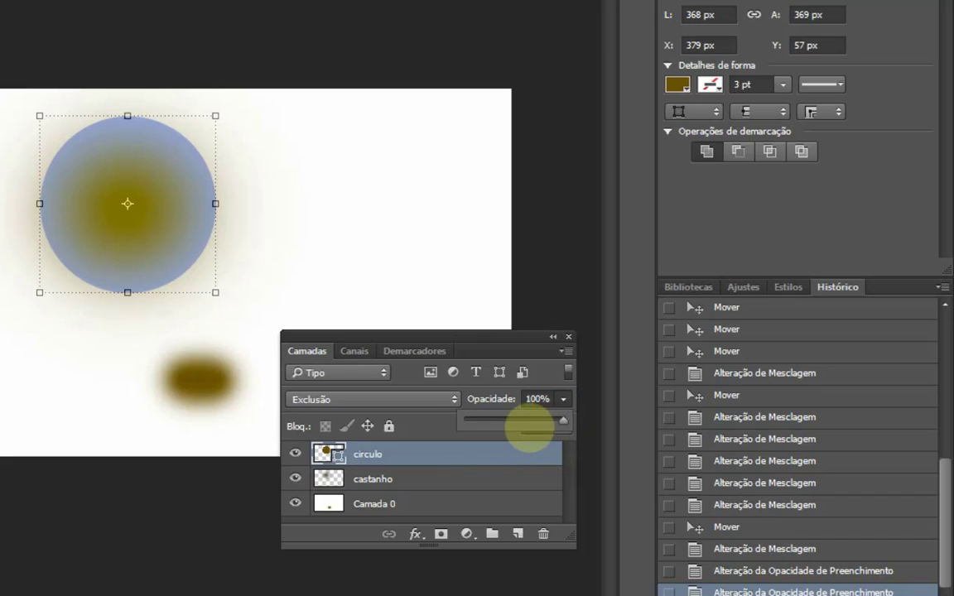
left_click(485, 420)
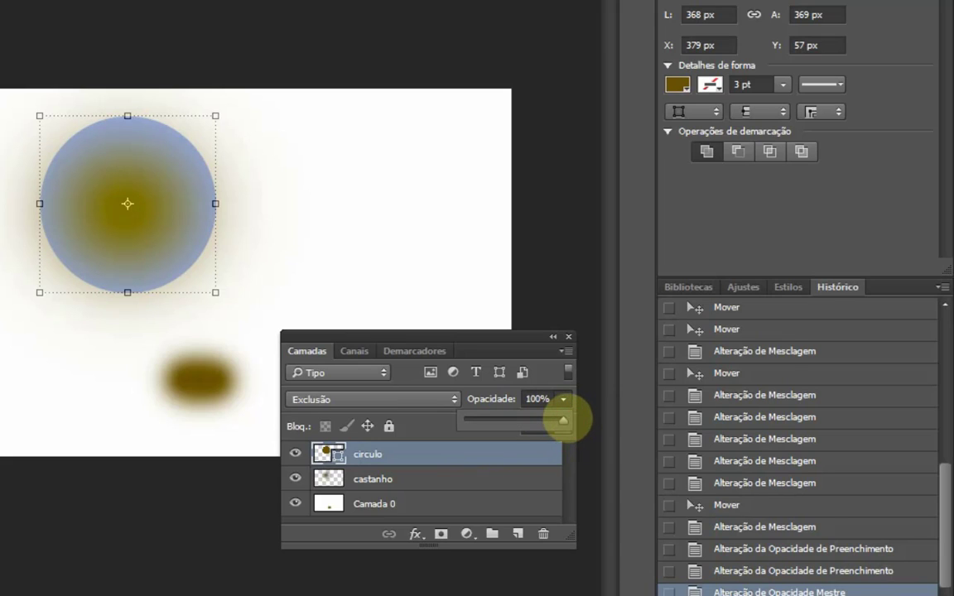
left_click(538, 399)
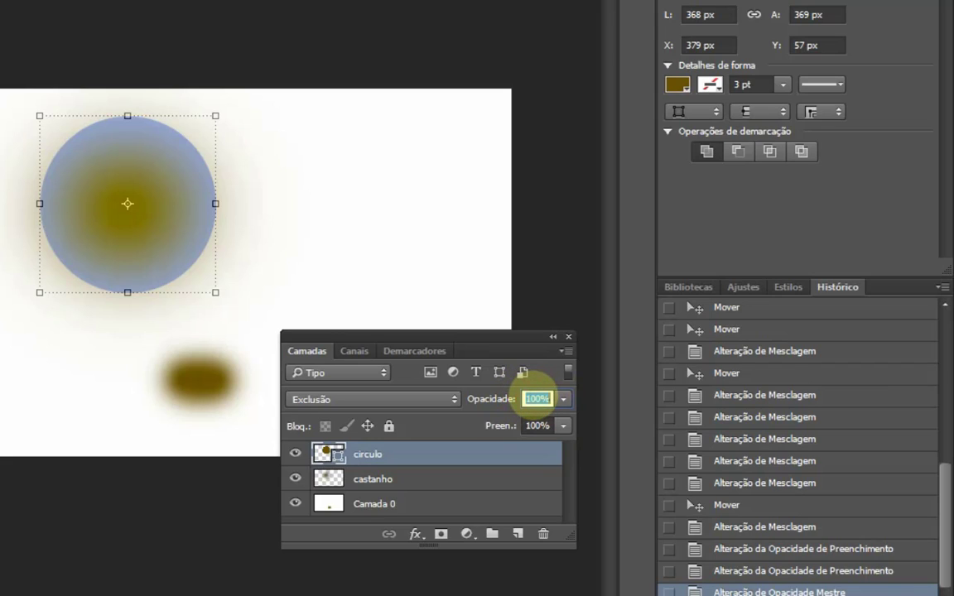
key("Return")
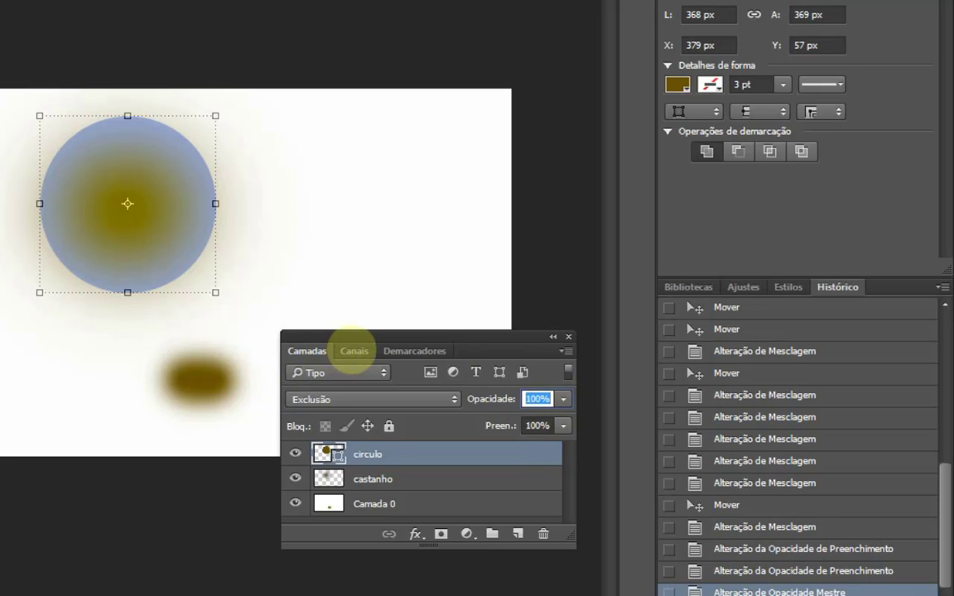
Step: Open the image's colour channels, preview the image without the Verde channel and restore full RGB visibility
left_click(354, 350)
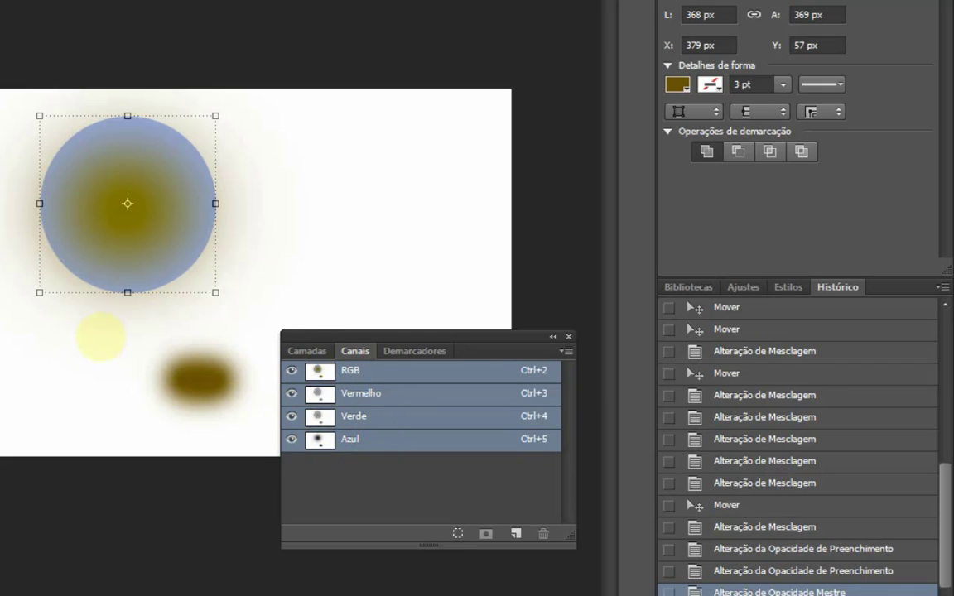
left_click(308, 347)
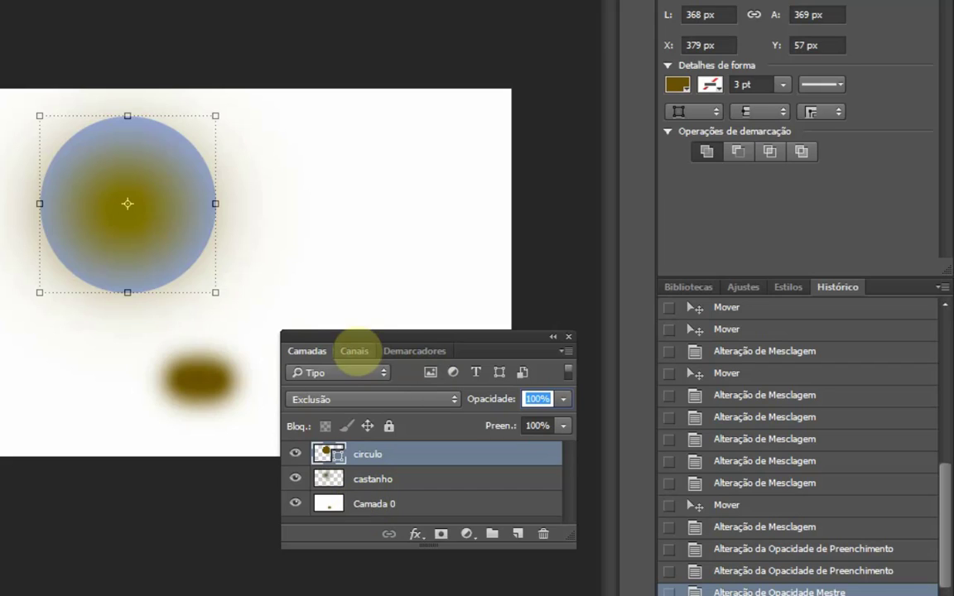
left_click(355, 350)
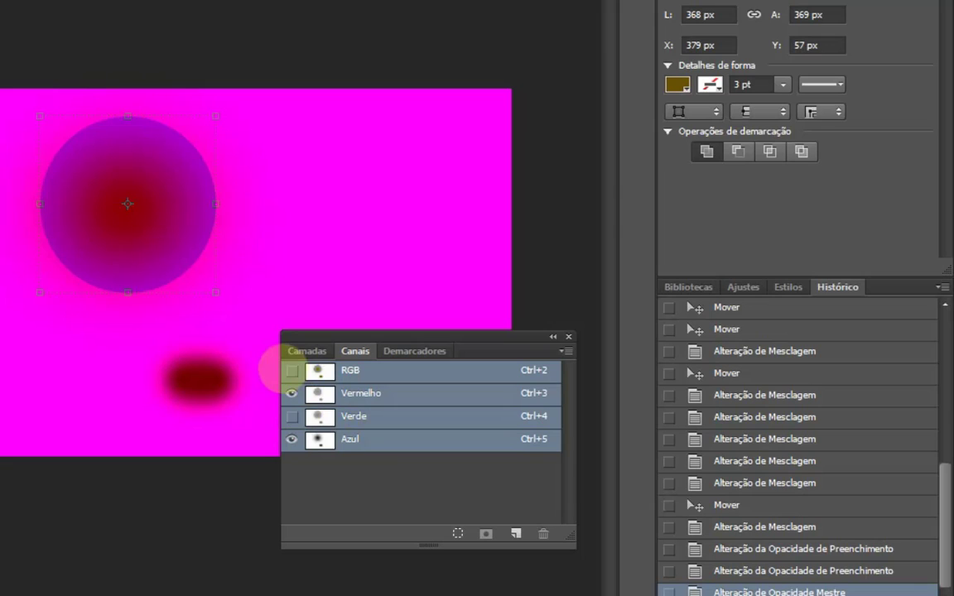
left_click(292, 370)
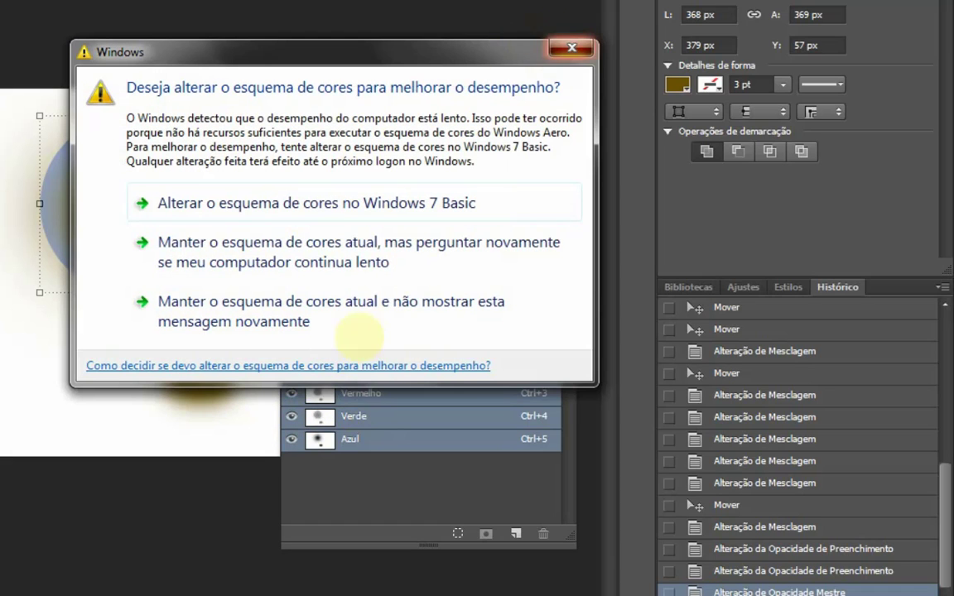
Step: Dismiss the Windows colour scheme prompt and preview the image without Azul and without Vermelho, restoring full RGB visibility each time
left_click(360, 331)
left_click(292, 439)
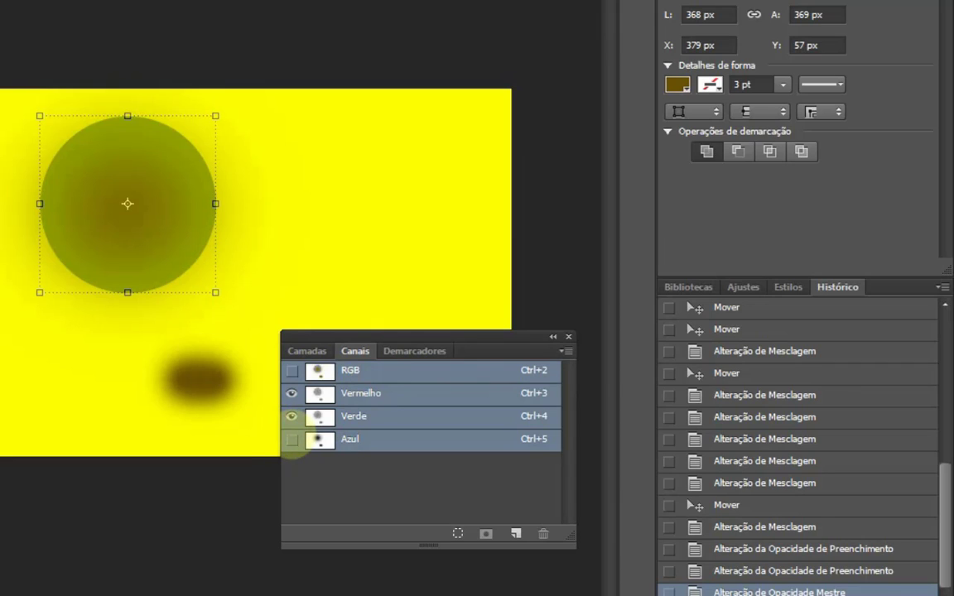
left_click(292, 439)
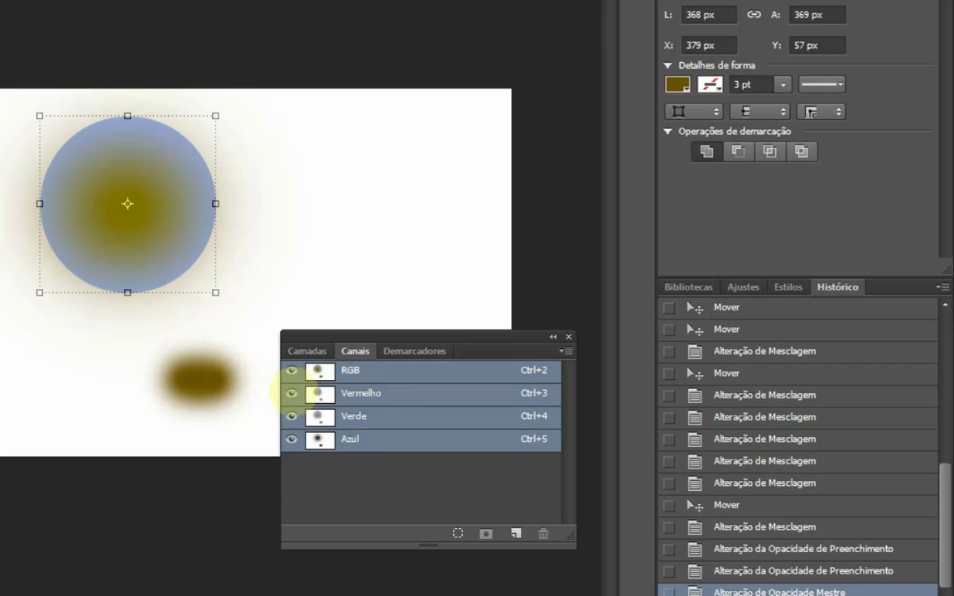
left_click(292, 393)
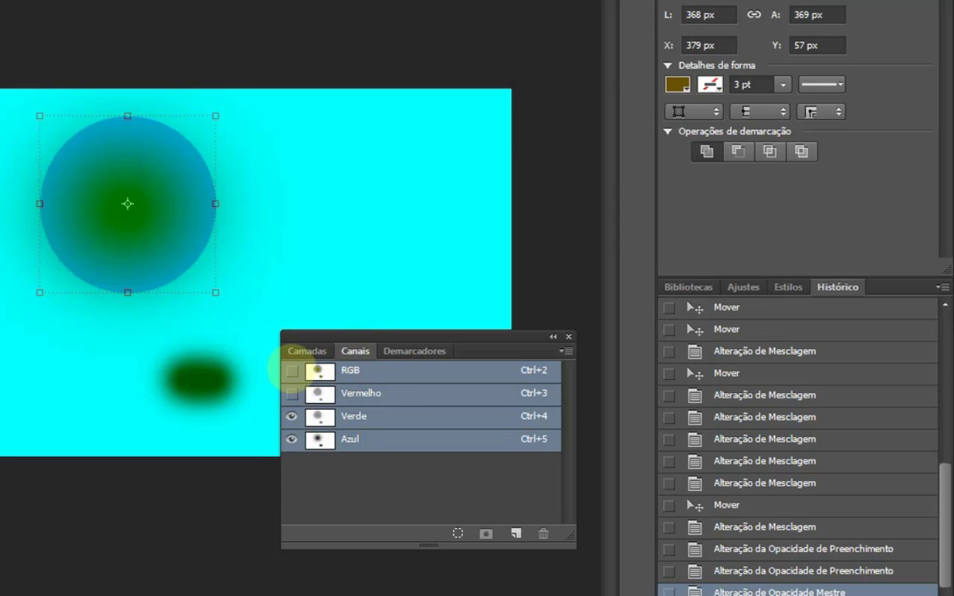
left_click(291, 371)
Step: Dock the floating Camadas, Canais and Demarcadores panel group beneath Histórico and show the layer list again
left_click_drag(488, 341, 824, 575)
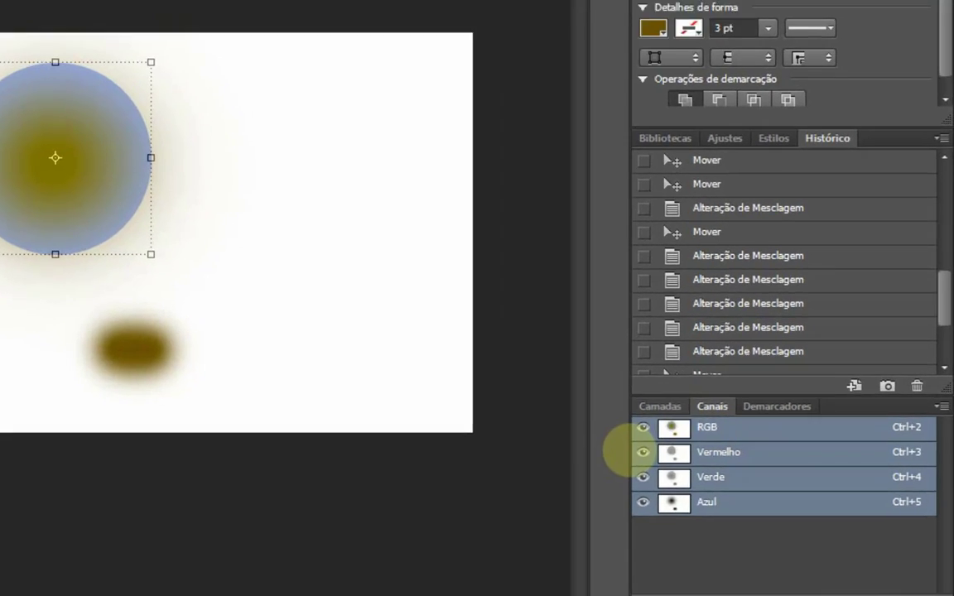
left_click(660, 406)
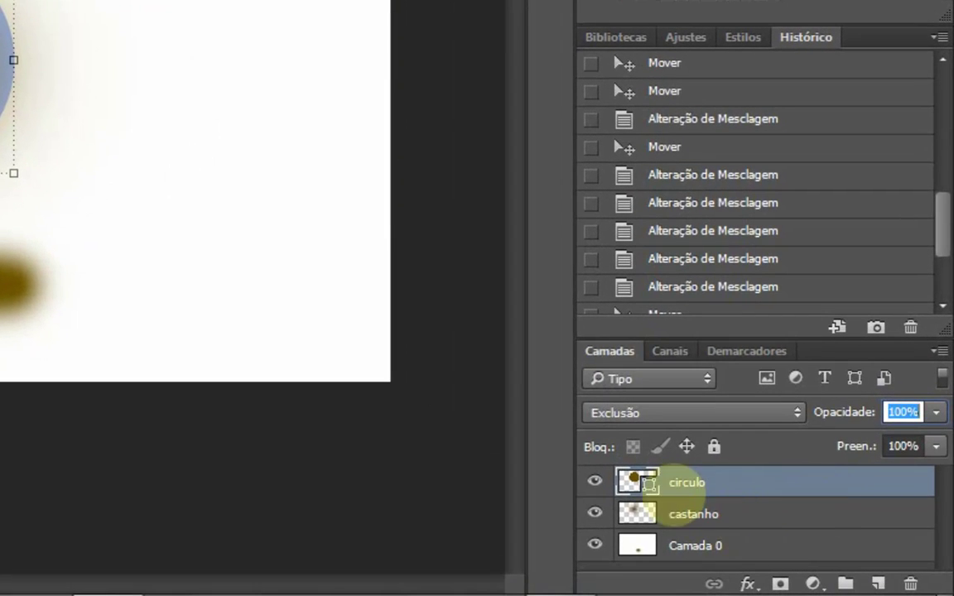
Step: Select the Camada 0, castanho and circulo layers one after another
left_click(211, 220)
left_click(219, 426)
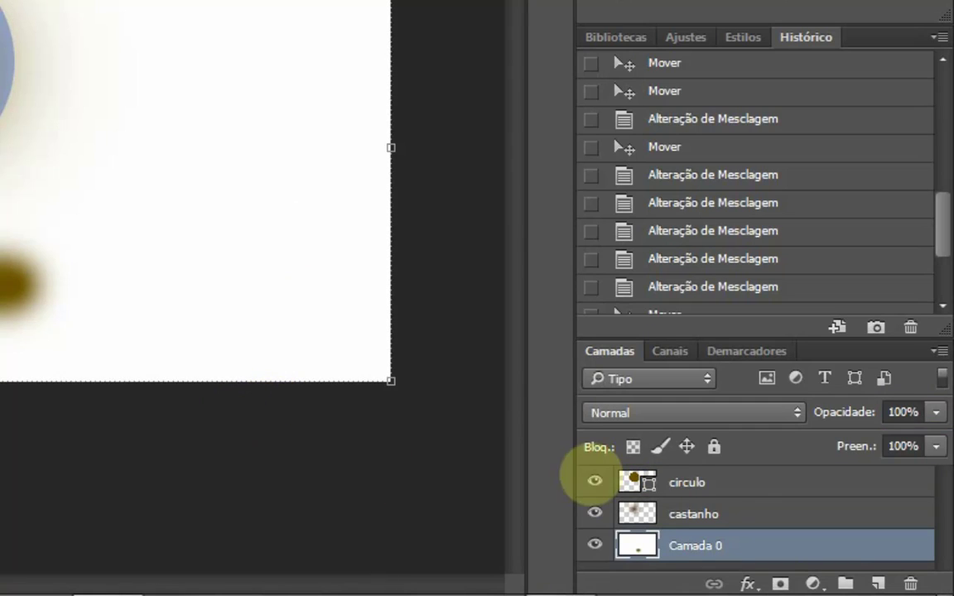
left_click(724, 518)
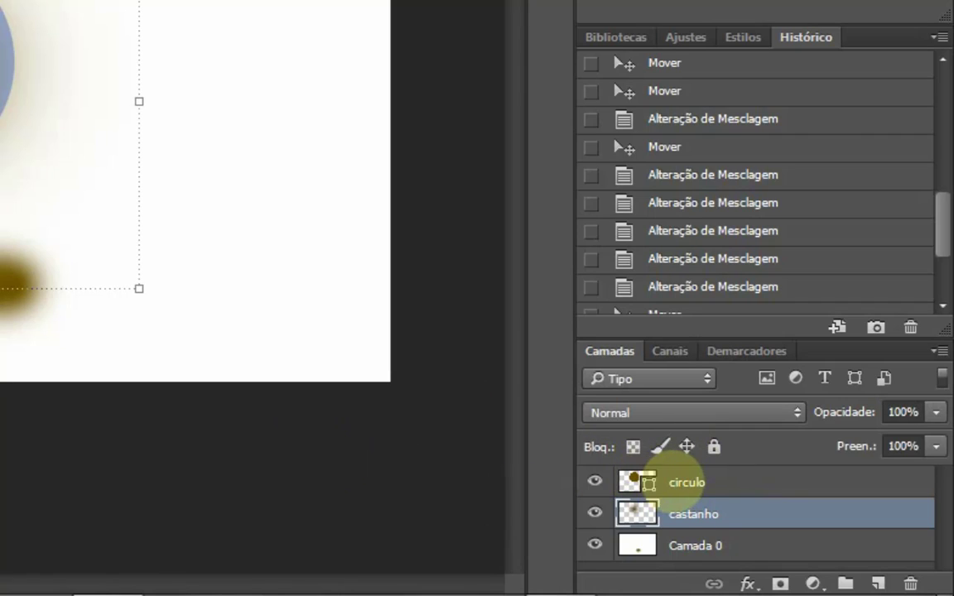
key("alt+shift+x")
left_click(688, 481)
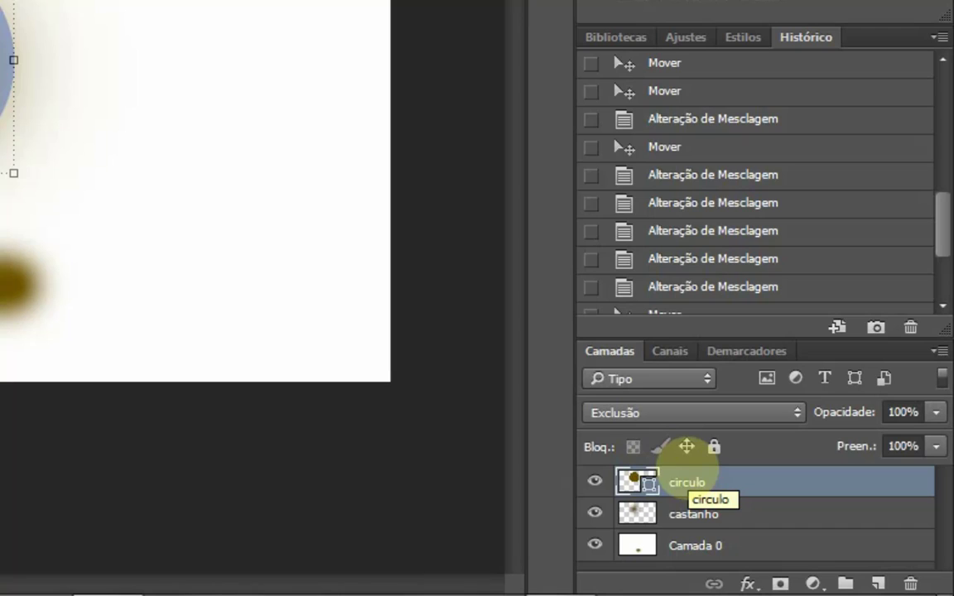
Step: With no layer selected, create a new layer group above the circulo layer and name it capas
left_click(351, 443)
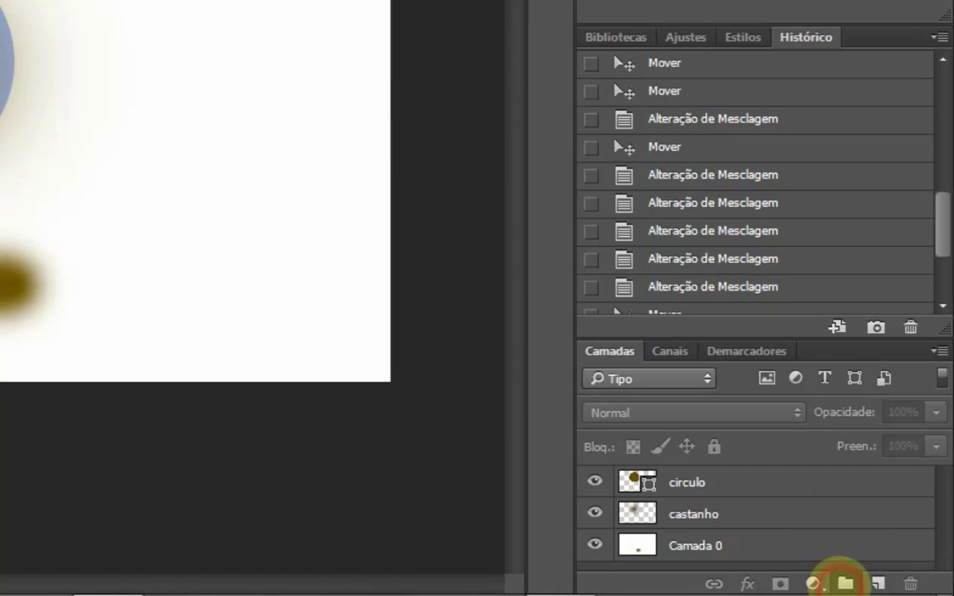
left_click(844, 583)
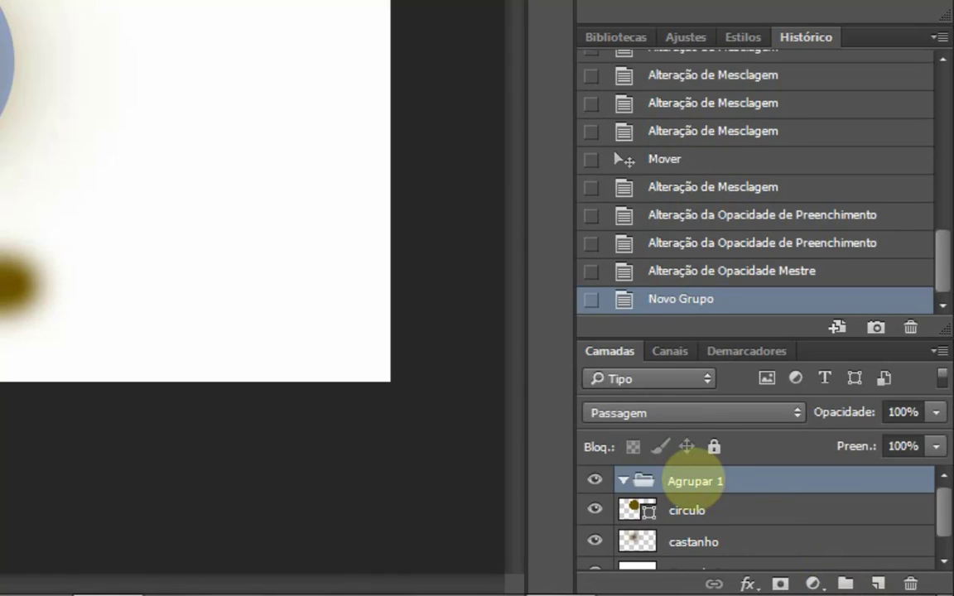
double_click(694, 480)
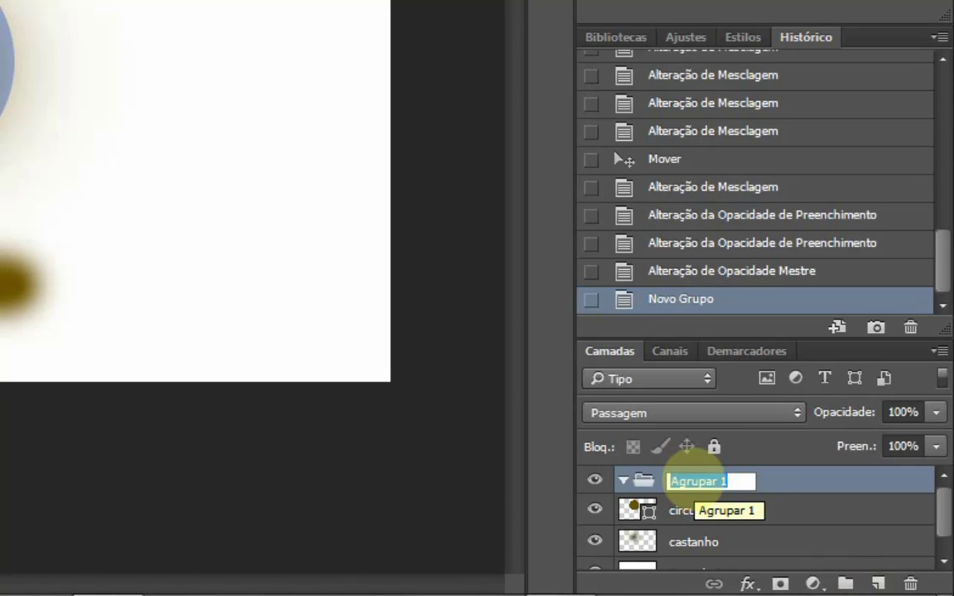
type("c")
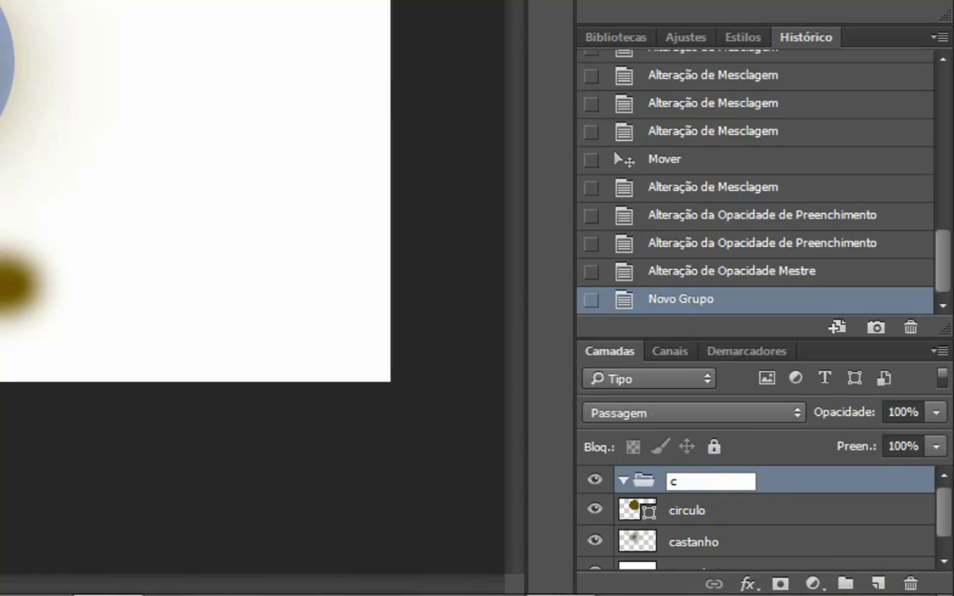
type("apas")
key("Return")
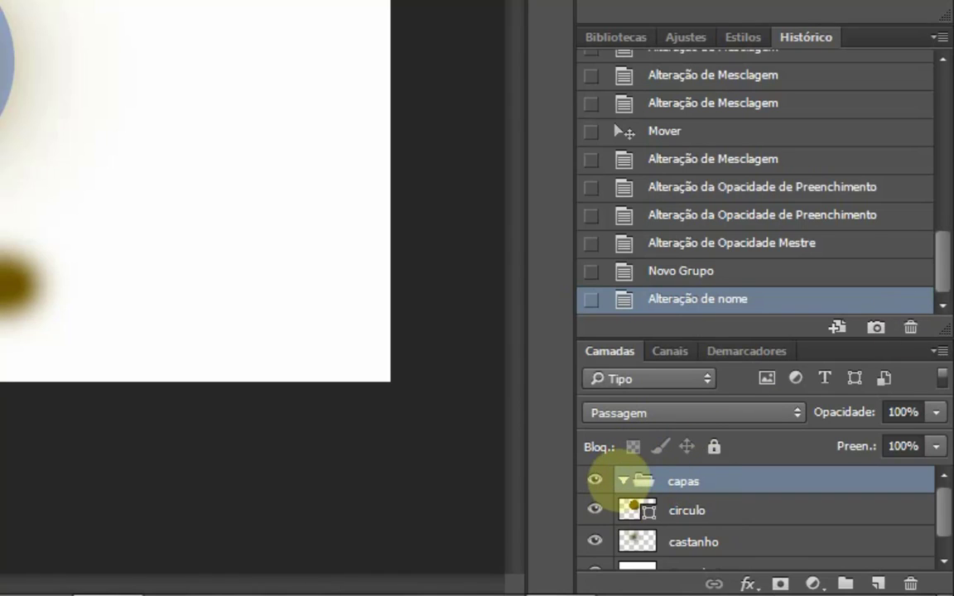
Step: Collapse the capas group, move the circulo layer into it and check the group's contents
left_click(622, 480)
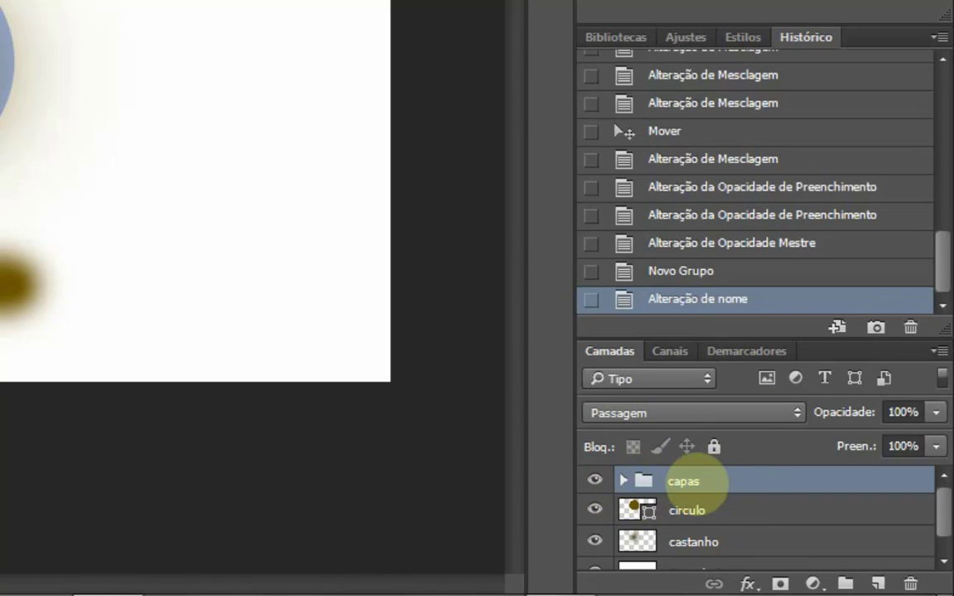
left_click(693, 510)
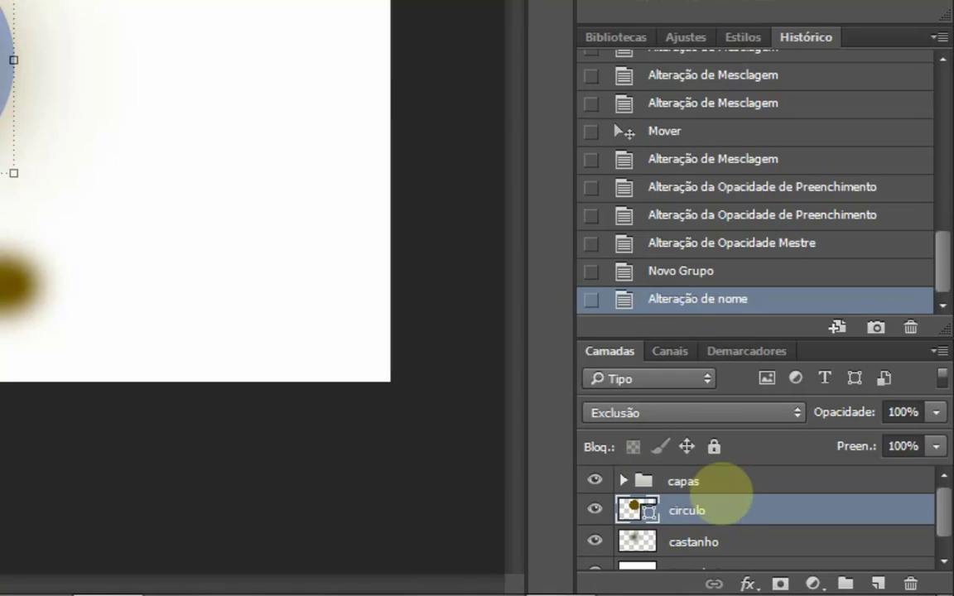
left_click_drag(722, 501, 714, 481)
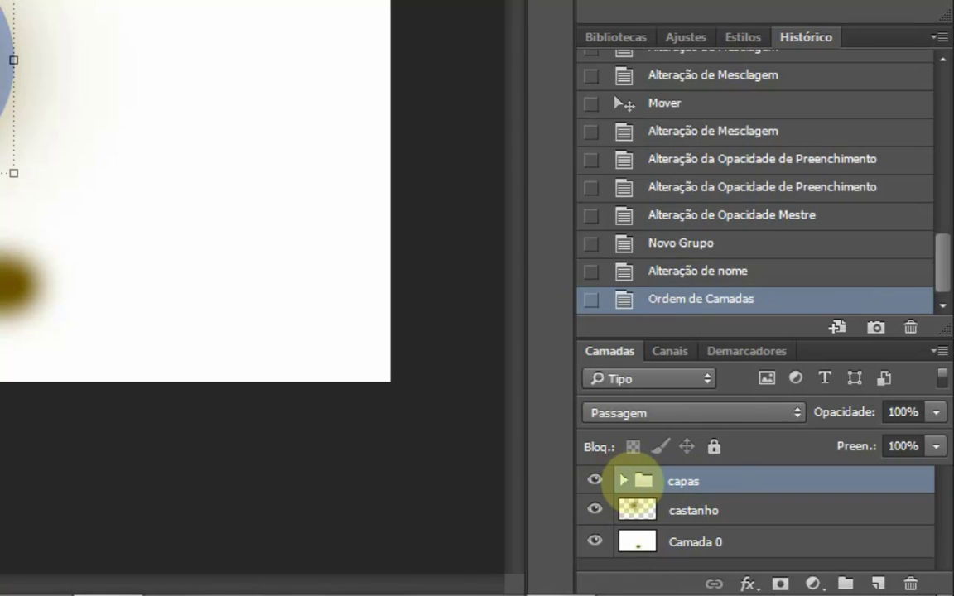
left_click(624, 480)
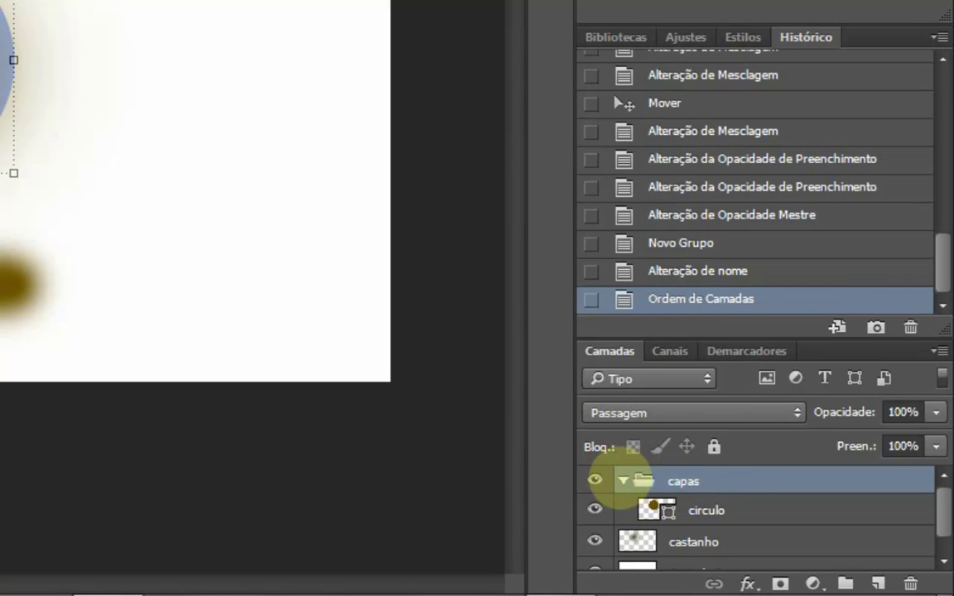
left_click(624, 480)
Step: Select the castanho and Camada 0 layers in turn, and expand the capas group to select the circulo layer inside it
left_click(719, 538)
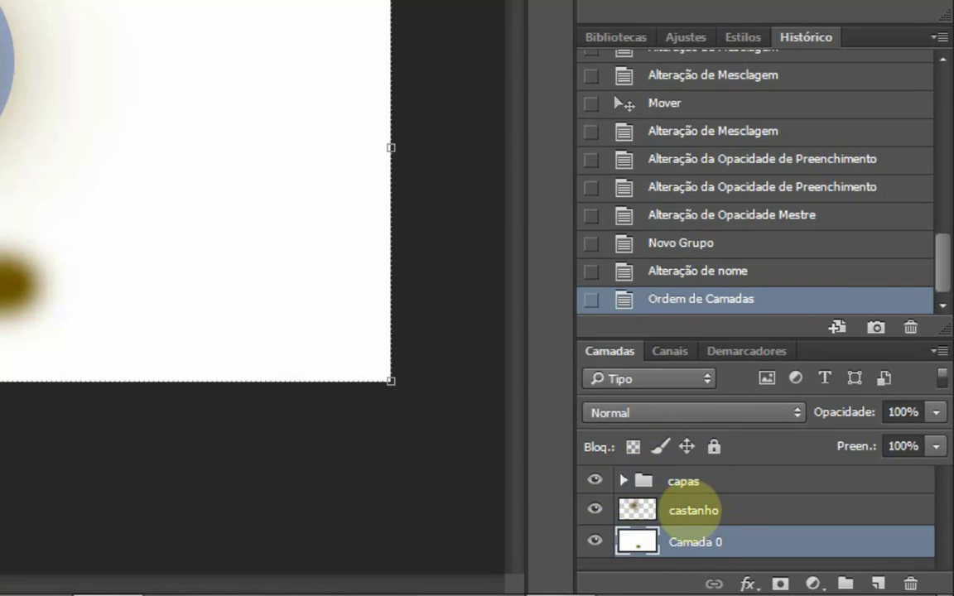
left_click(638, 511)
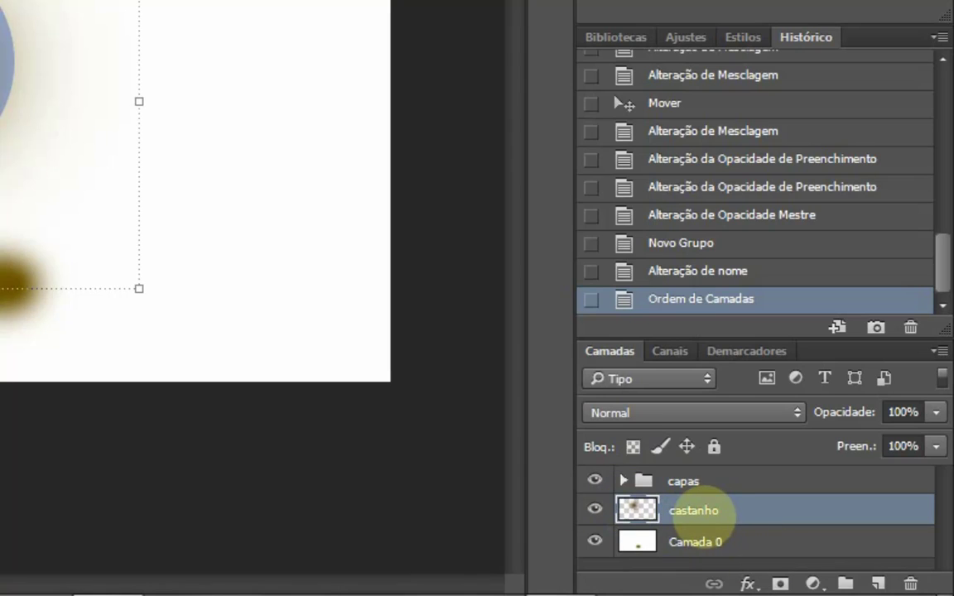
left_click(695, 541)
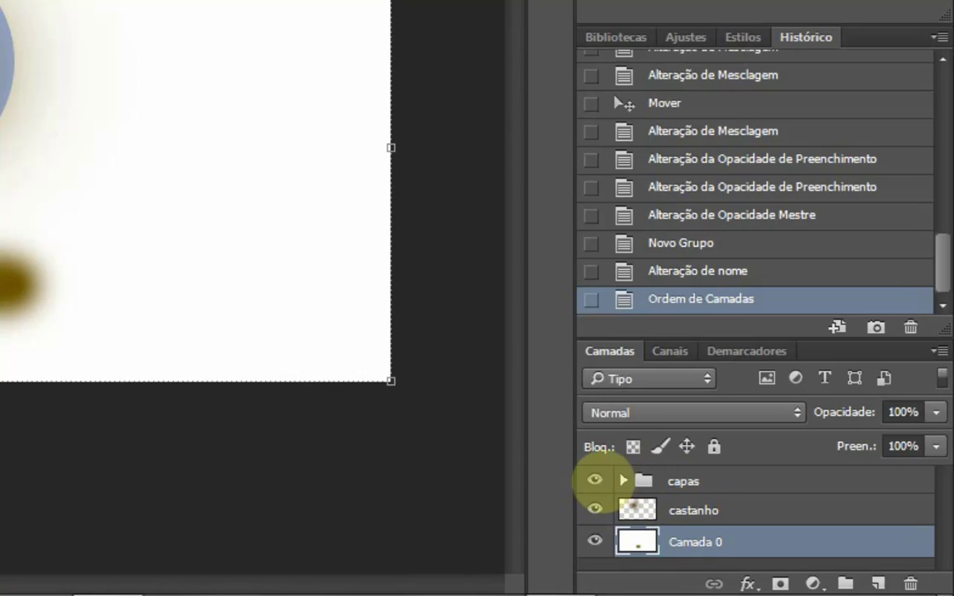
left_click(617, 479)
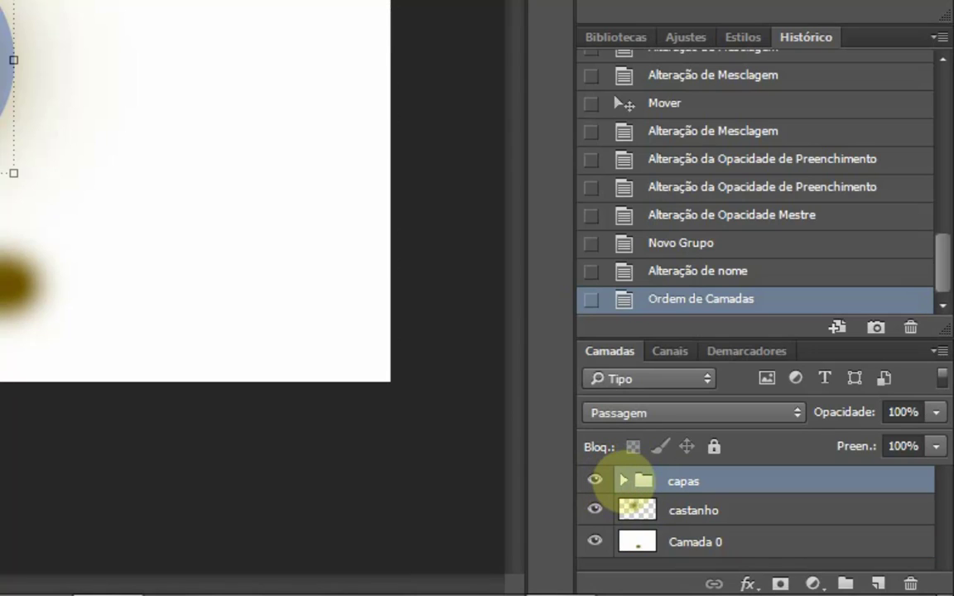
left_click(622, 479)
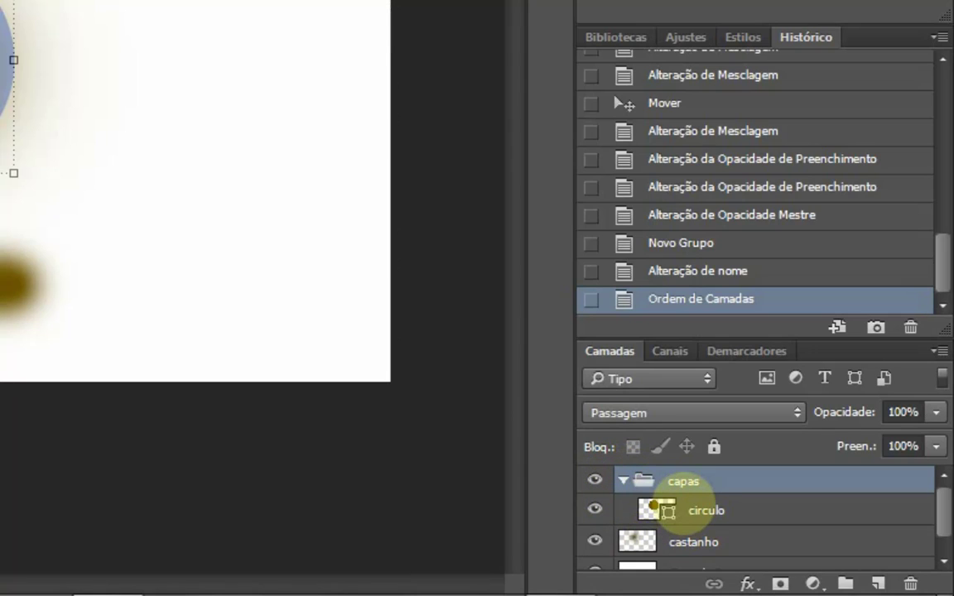
key("shift+alt+x")
left_click(642, 507)
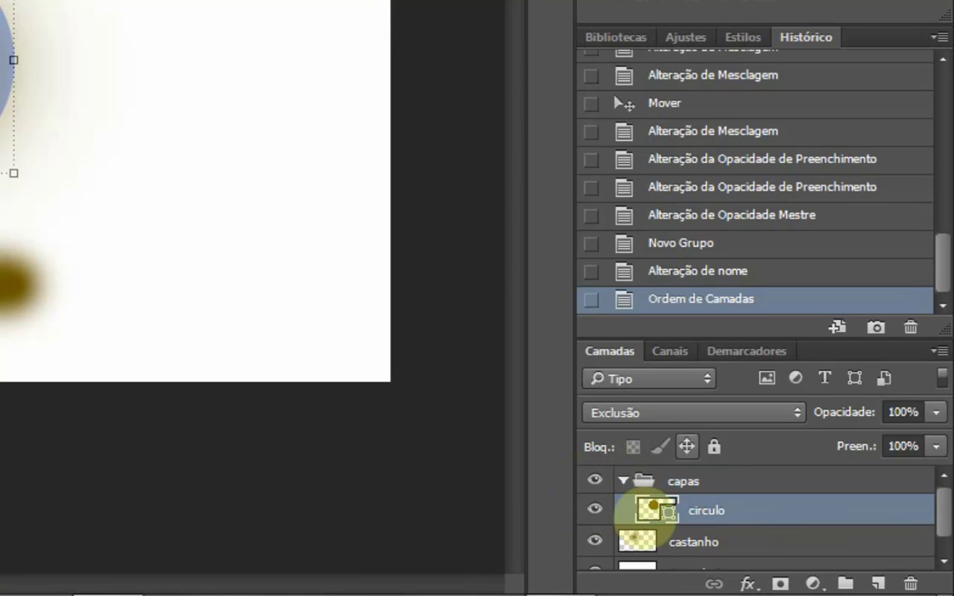